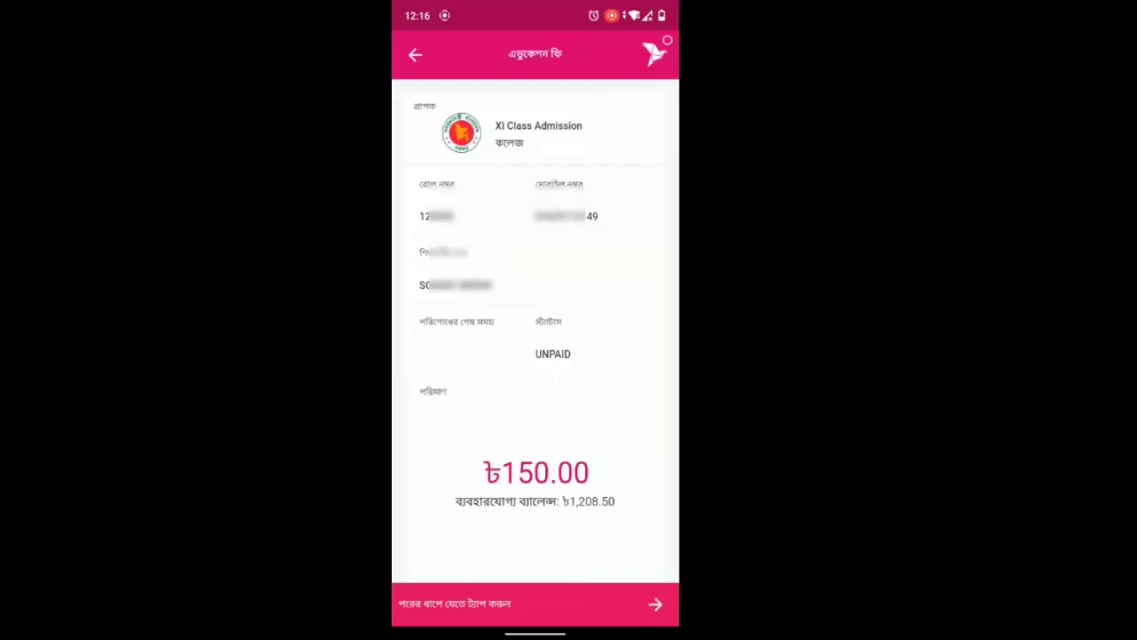
# Step: Pay the ৳153.00 education fee in bKash by entering the PIN and confirming the payment
pyautogui.click(568, 593)
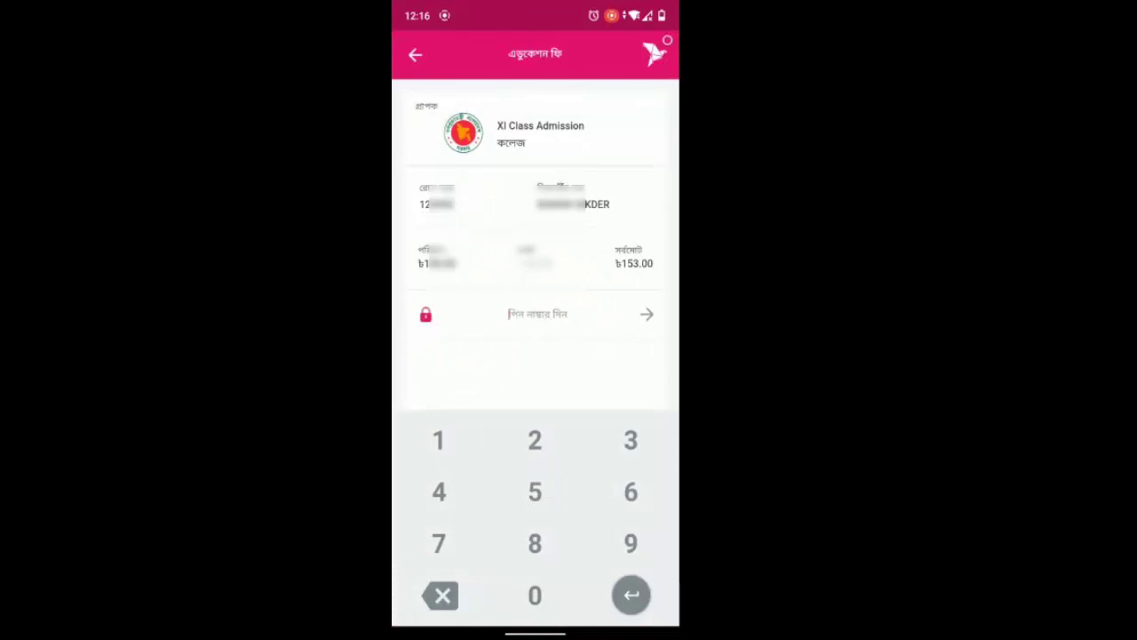
pyautogui.click(440, 439)
pyautogui.click(633, 538)
pyautogui.click(442, 439)
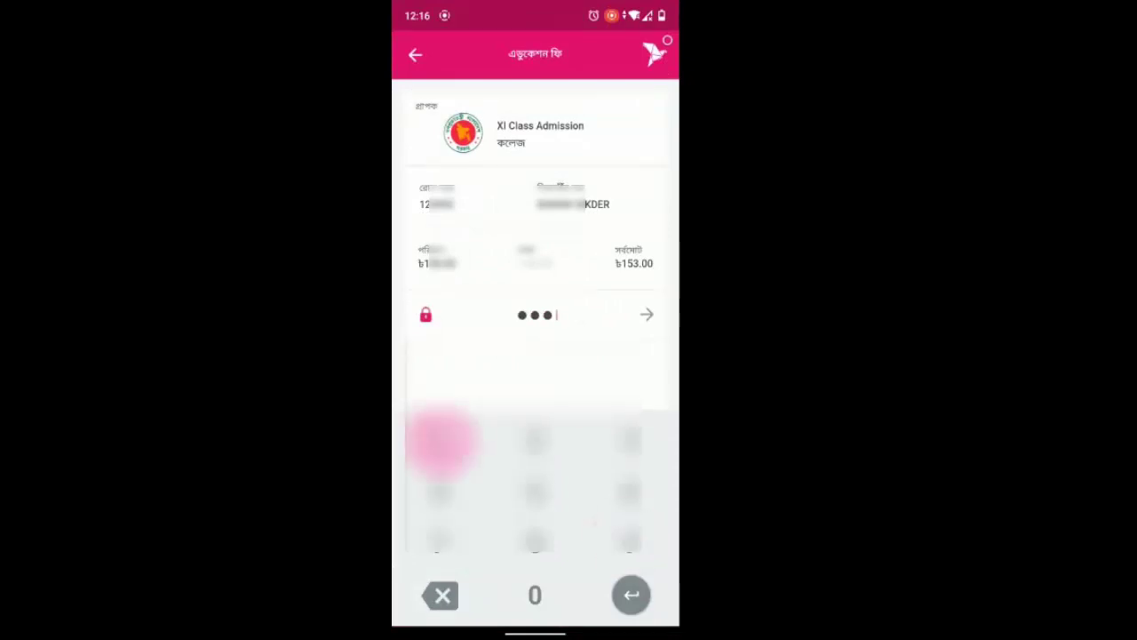
pyautogui.click(441, 490)
pyautogui.click(630, 538)
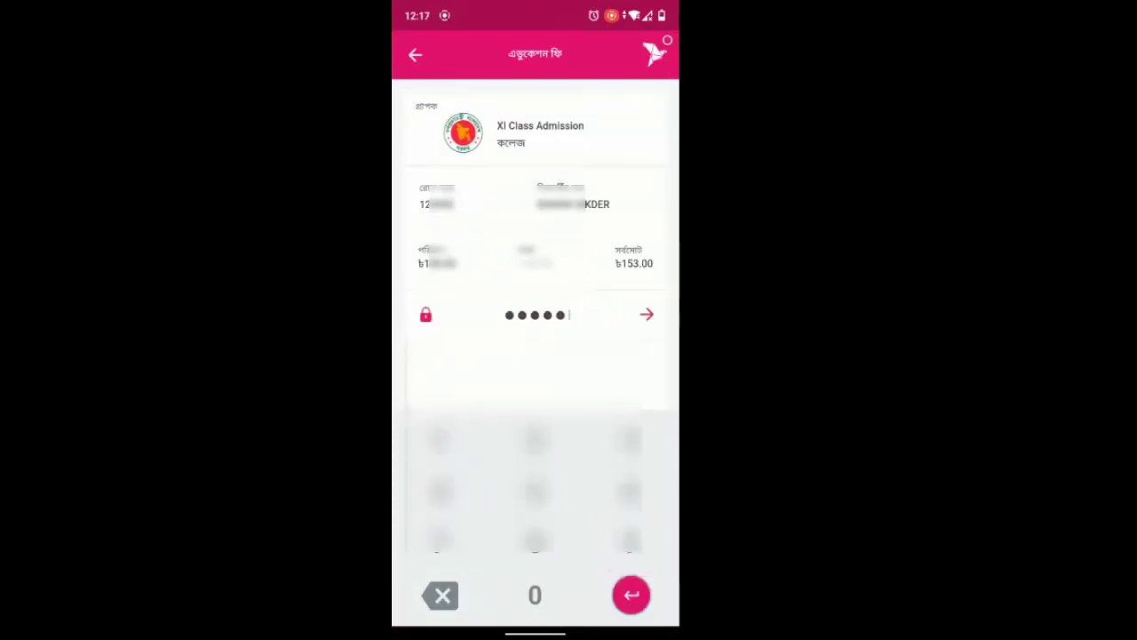
pyautogui.click(646, 313)
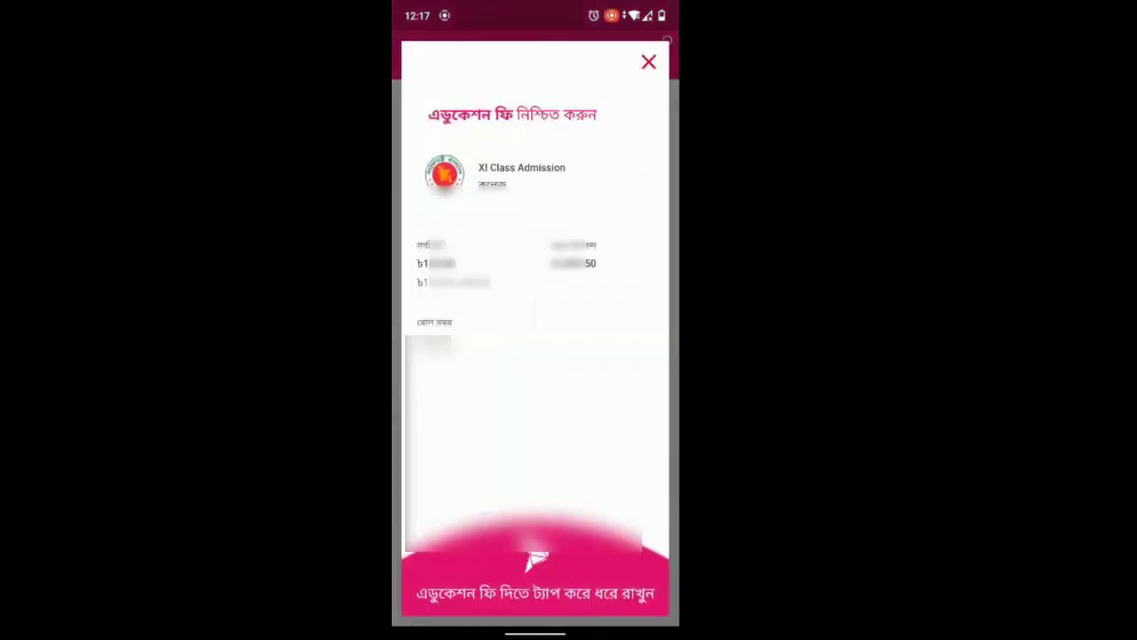
pyautogui.moveTo(547, 561); pyautogui.dragTo(553, 562)
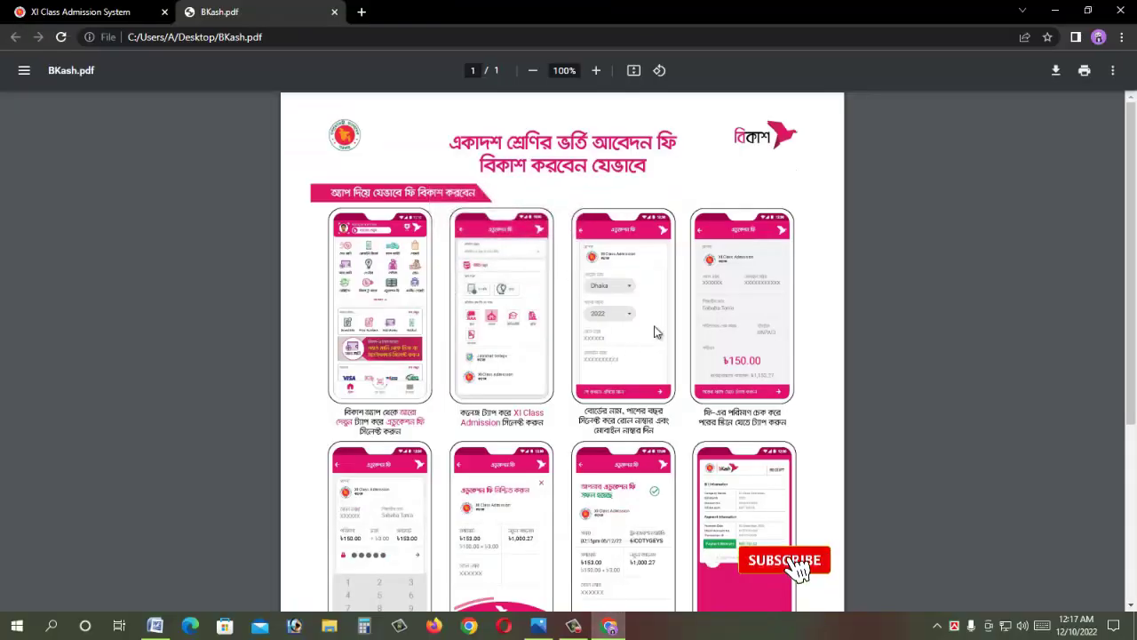
# Step: Return from the bKash guide to the admission home page and start a new online application
pyautogui.click(86, 11)
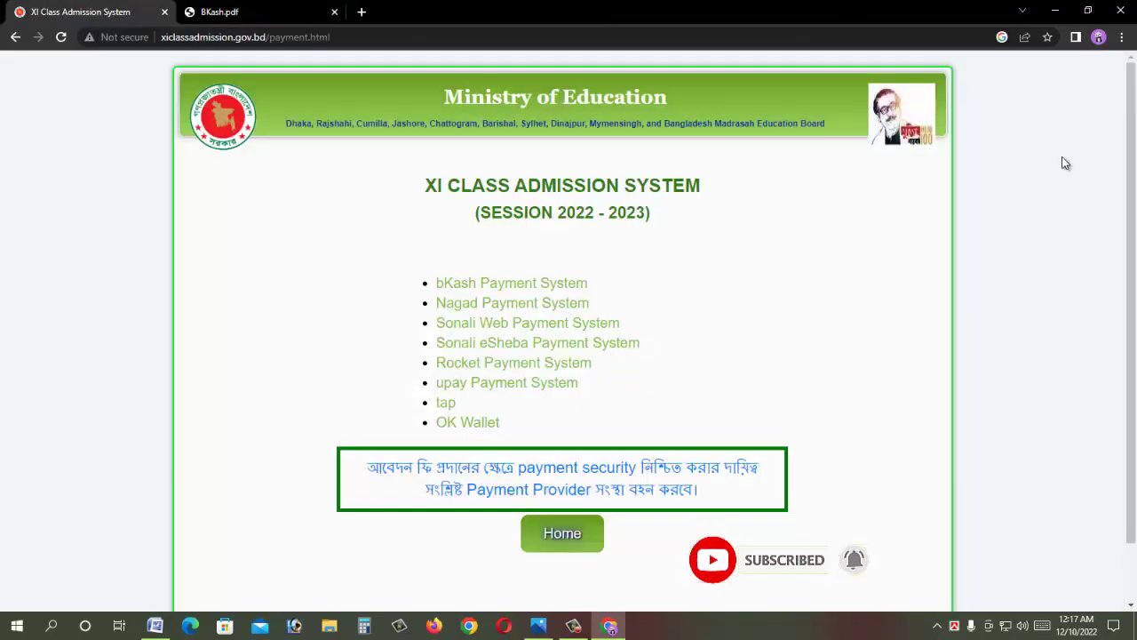
pyautogui.click(1061, 164)
pyautogui.click(15, 37)
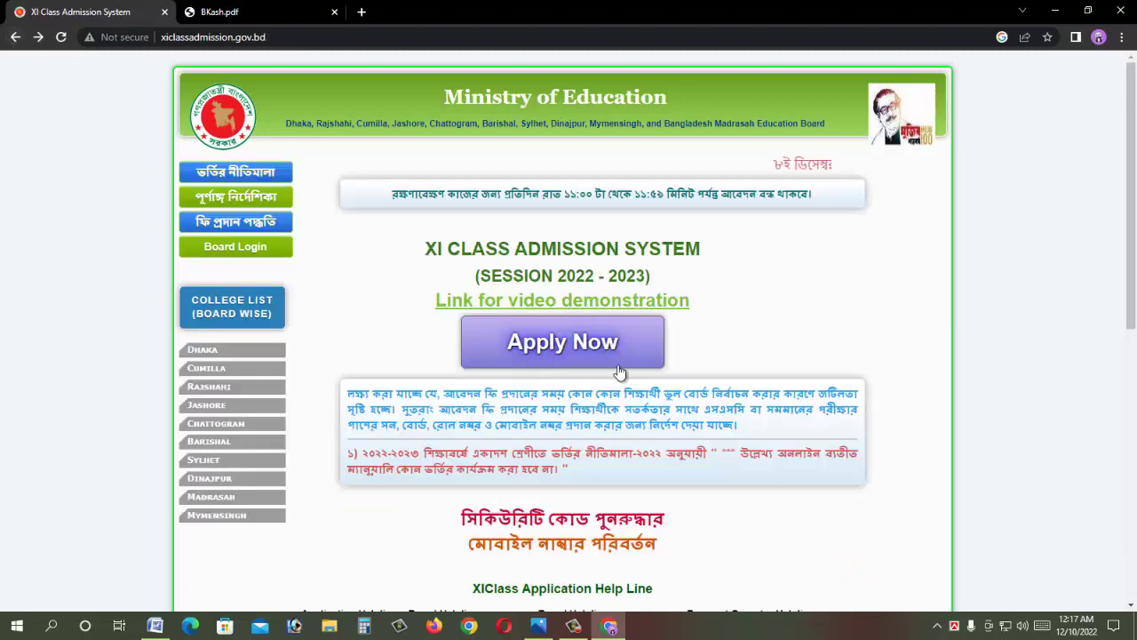
pyautogui.click(618, 370)
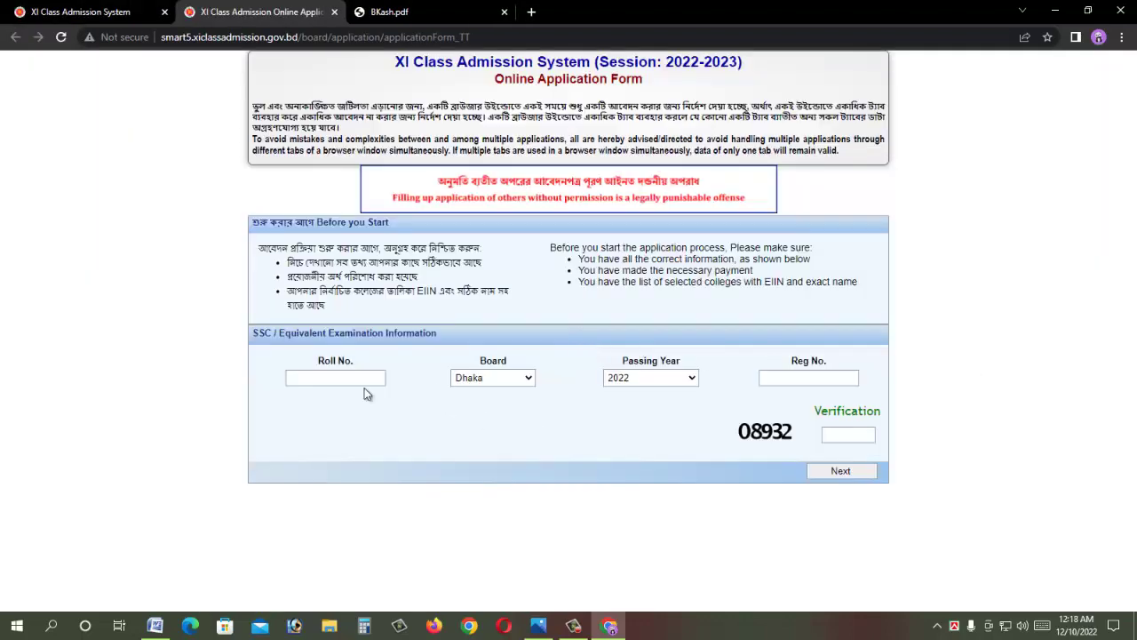
# Step: Enter the SSC roll number, choose Barishal board, then the registration number and captcha code
pyautogui.click(351, 379)
pyautogui.write('123456123456')
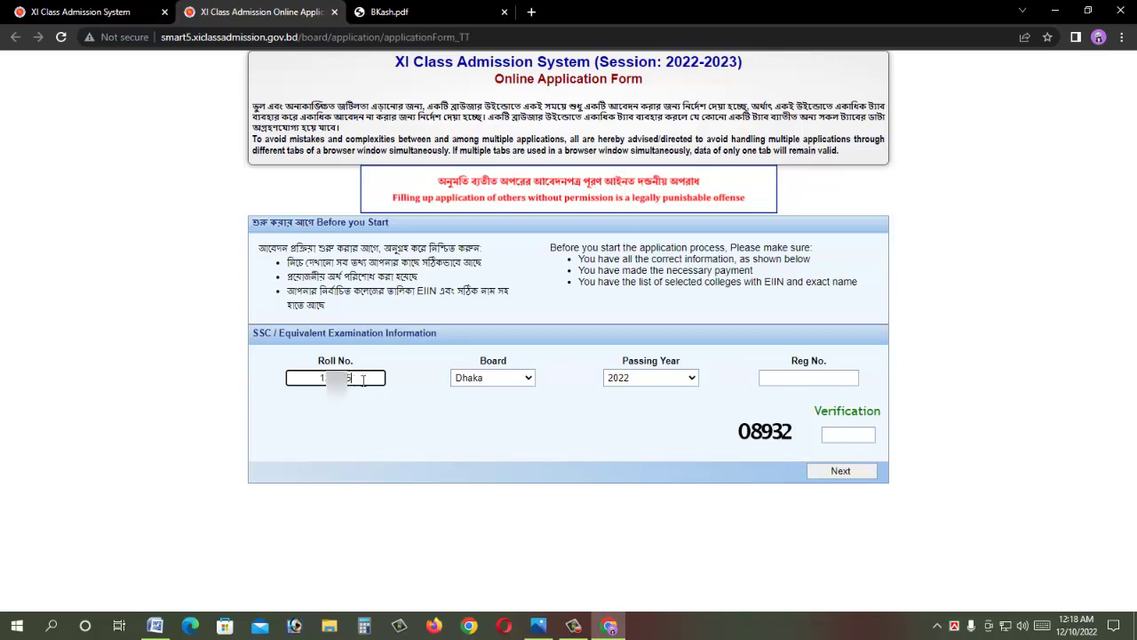
pyautogui.click(496, 378)
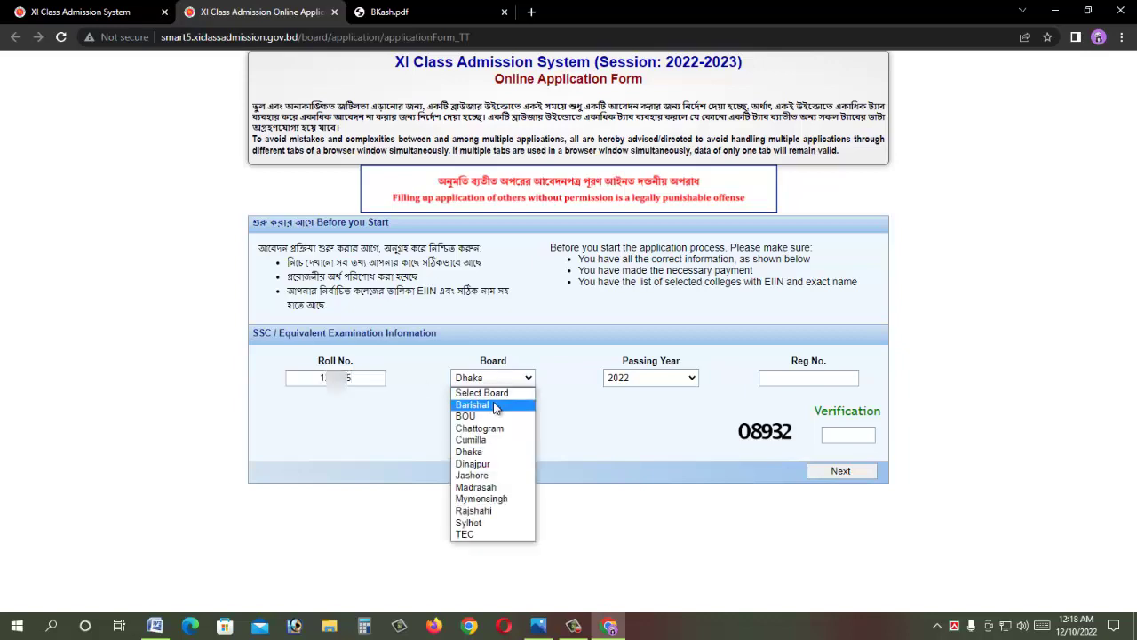
pyautogui.click(496, 405)
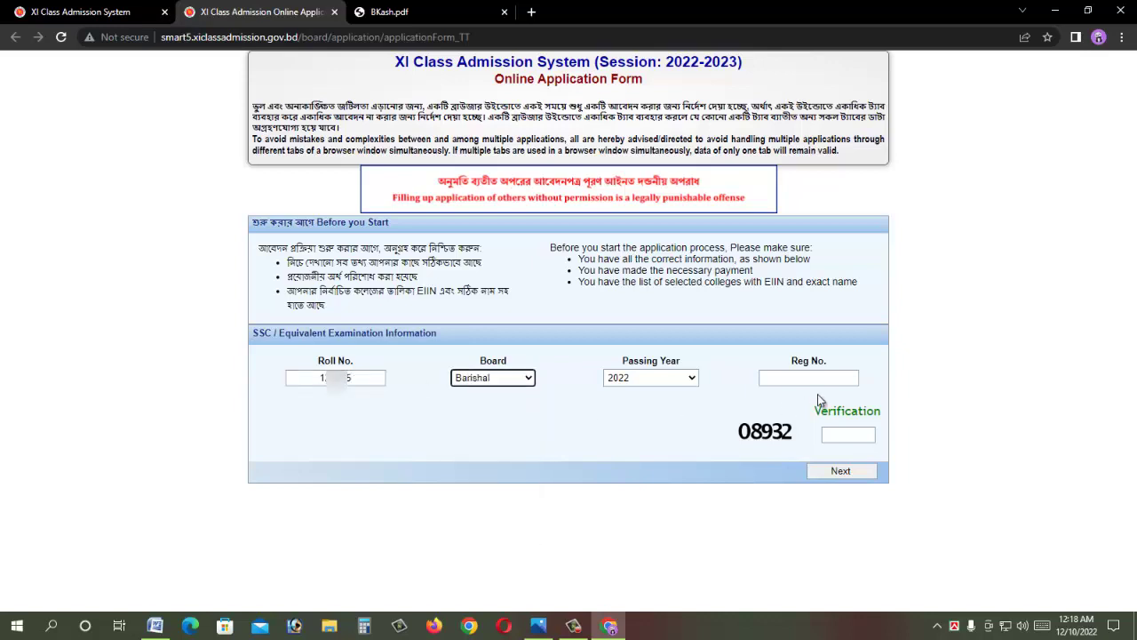
pyautogui.click(813, 380)
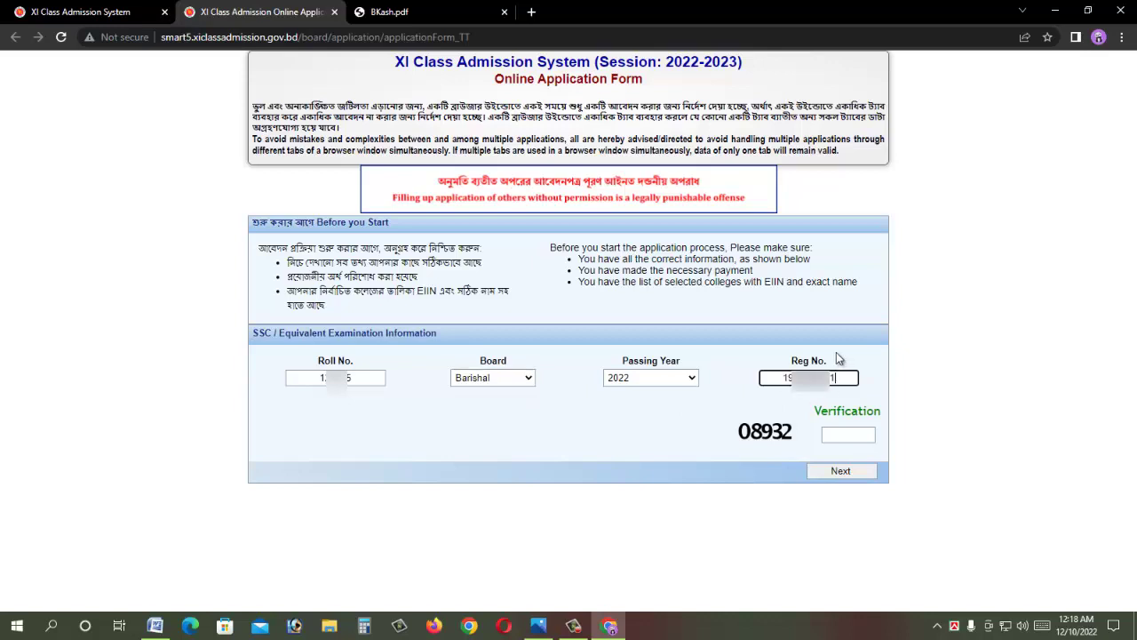
pyautogui.click(837, 435)
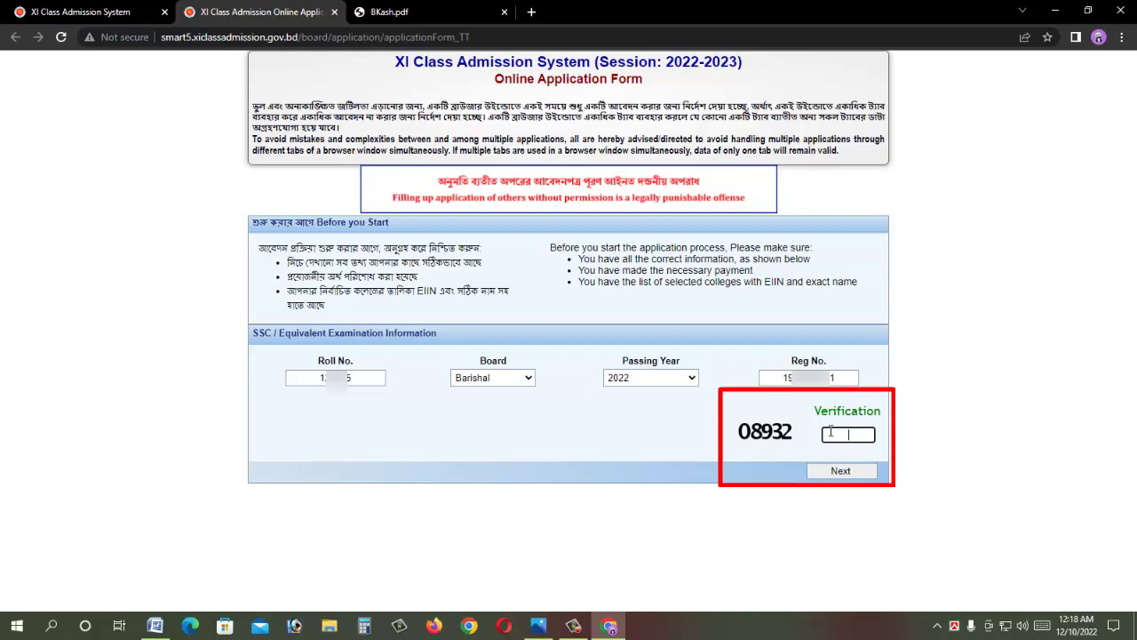
pyautogui.write('08932')
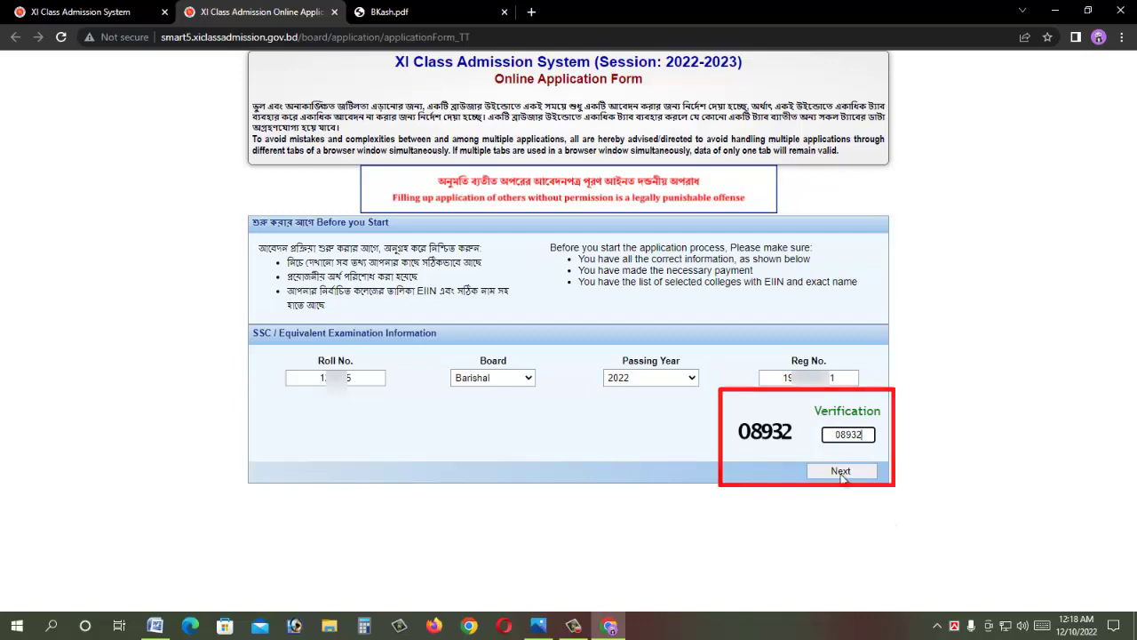
# Step: Submit the exam details and review the student's loaded personal information
pyautogui.click(841, 471)
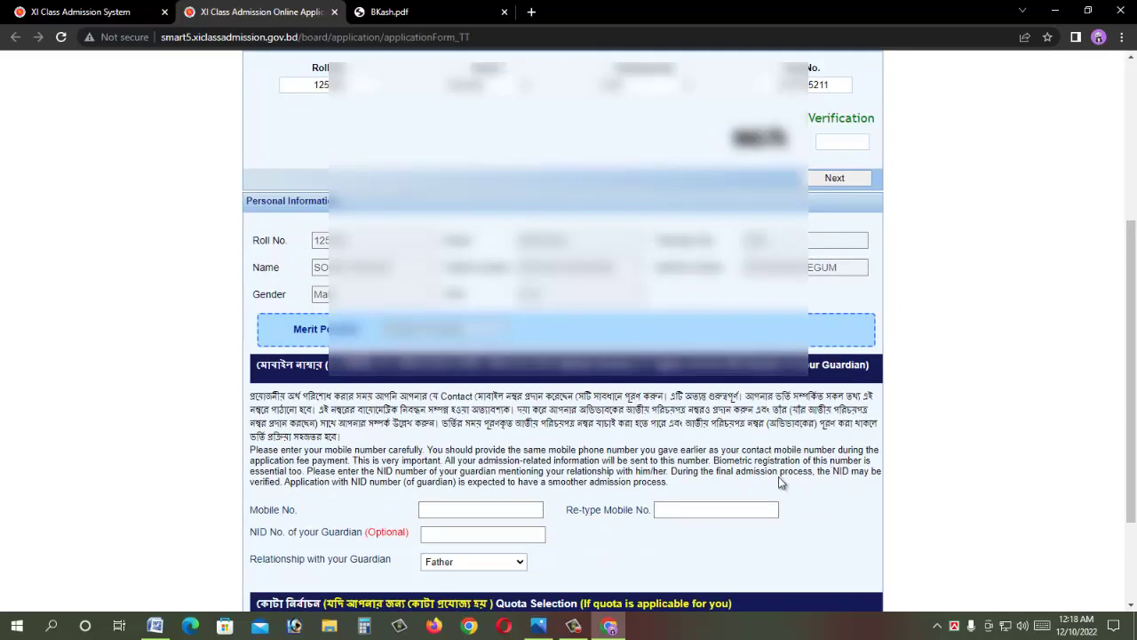
pyautogui.moveTo(369, 268); pyautogui.dragTo(335, 268)
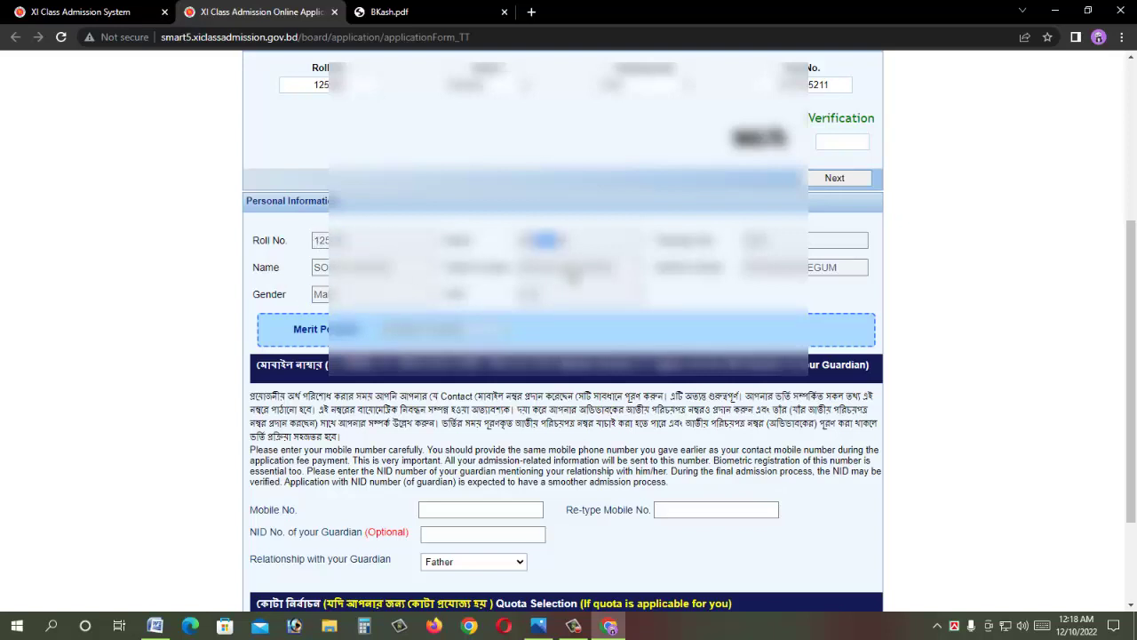
pyautogui.moveTo(544, 268); pyautogui.dragTo(579, 271)
pyautogui.doubleClick(535, 294)
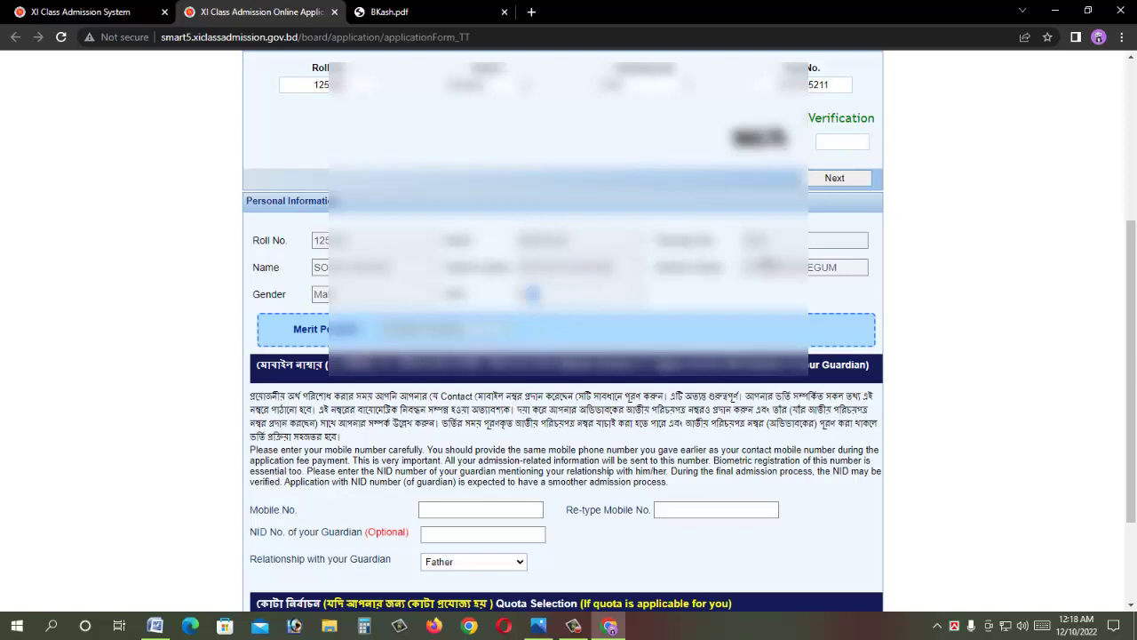
pyautogui.doubleClick(786, 269)
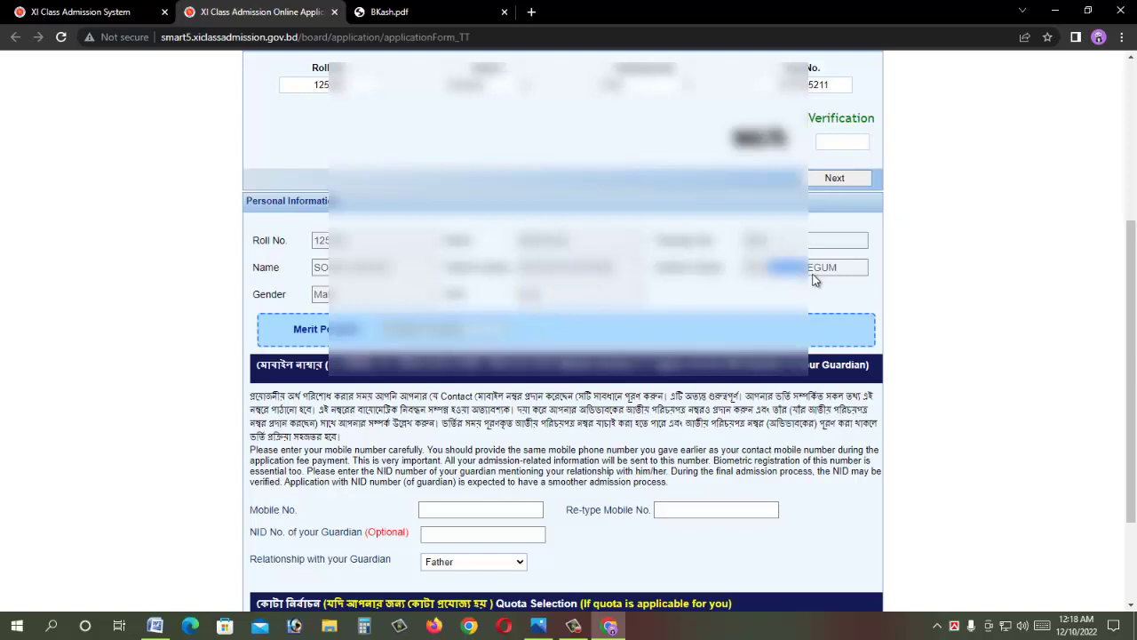
pyautogui.scroll(-1, 811, 283)
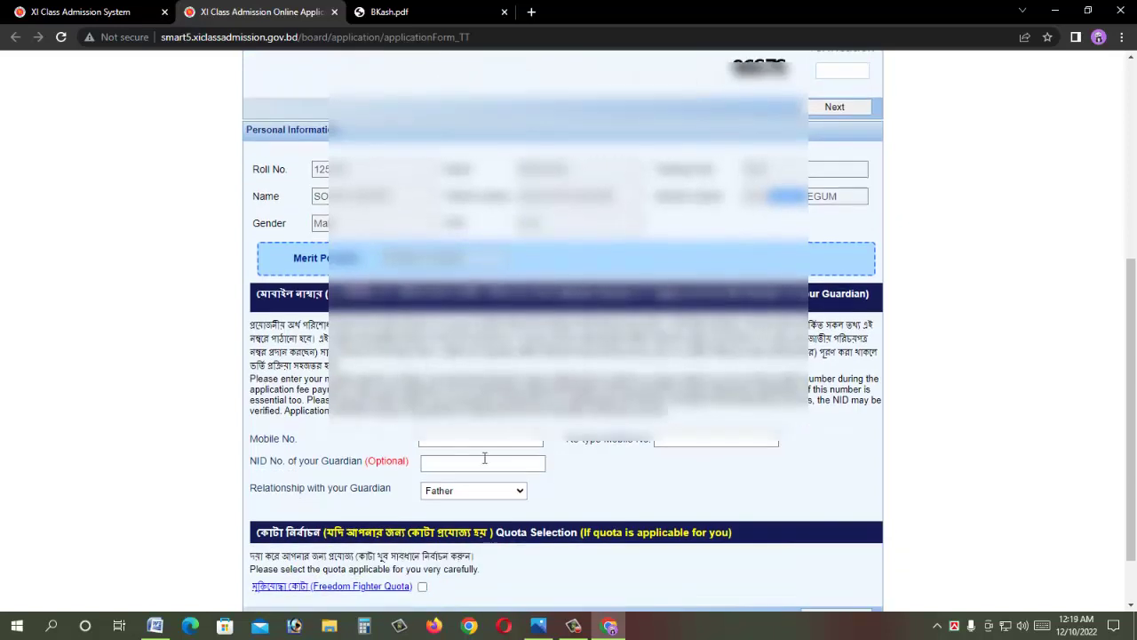
# Step: Enter the mobile number, its confirmation, and the guardian's NID number
pyautogui.click(462, 438)
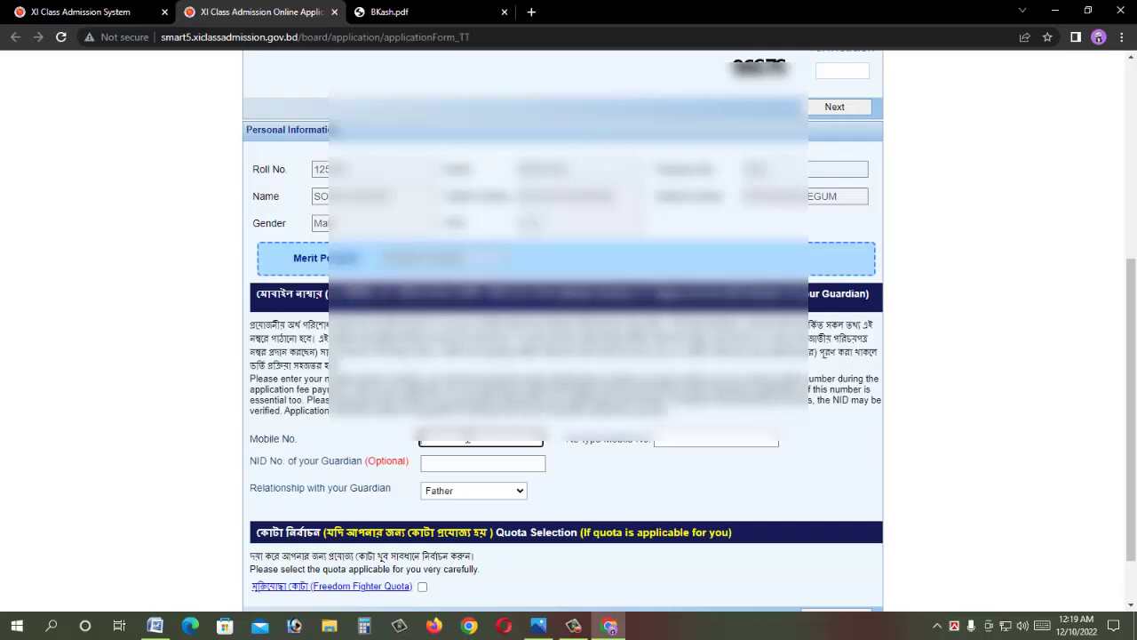
pyautogui.click(717, 439)
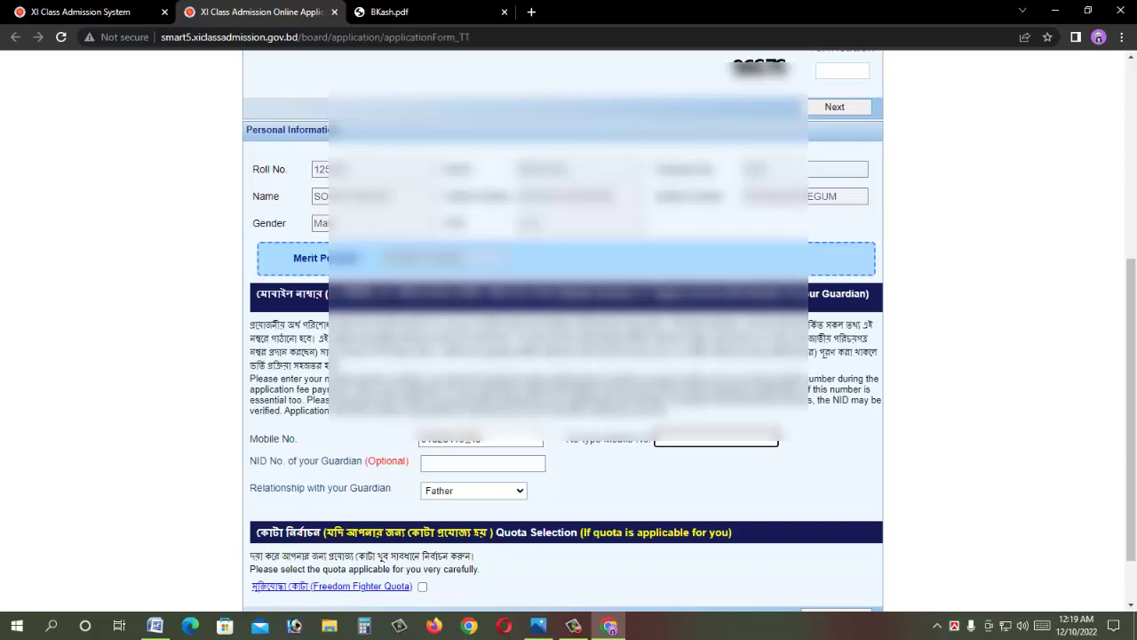
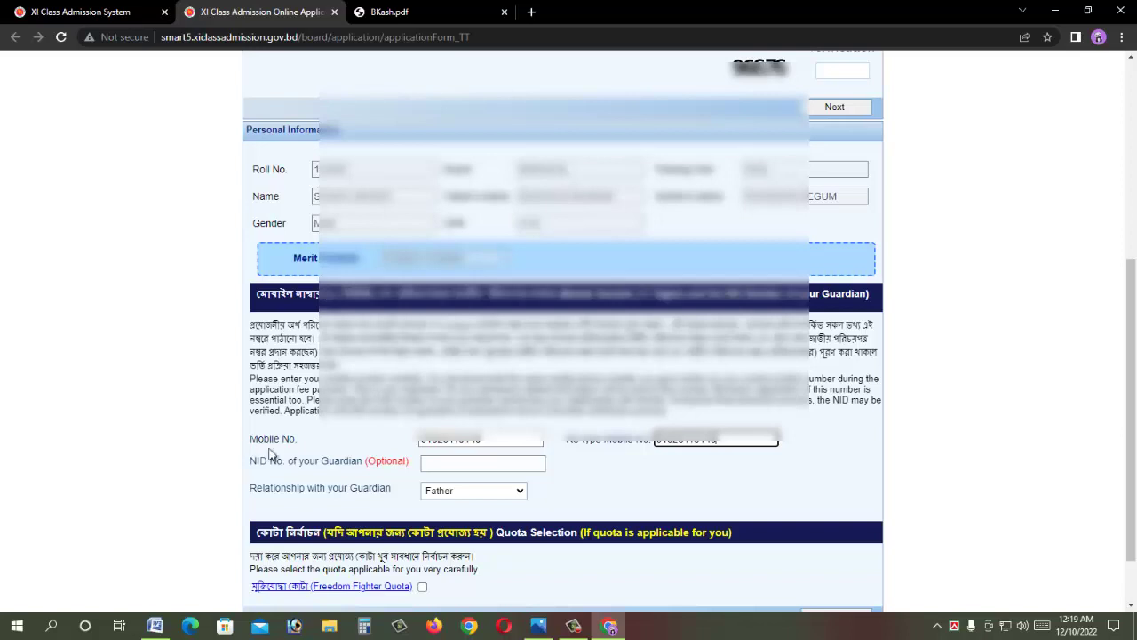
pyautogui.moveTo(326, 463); pyautogui.dragTo(342, 462)
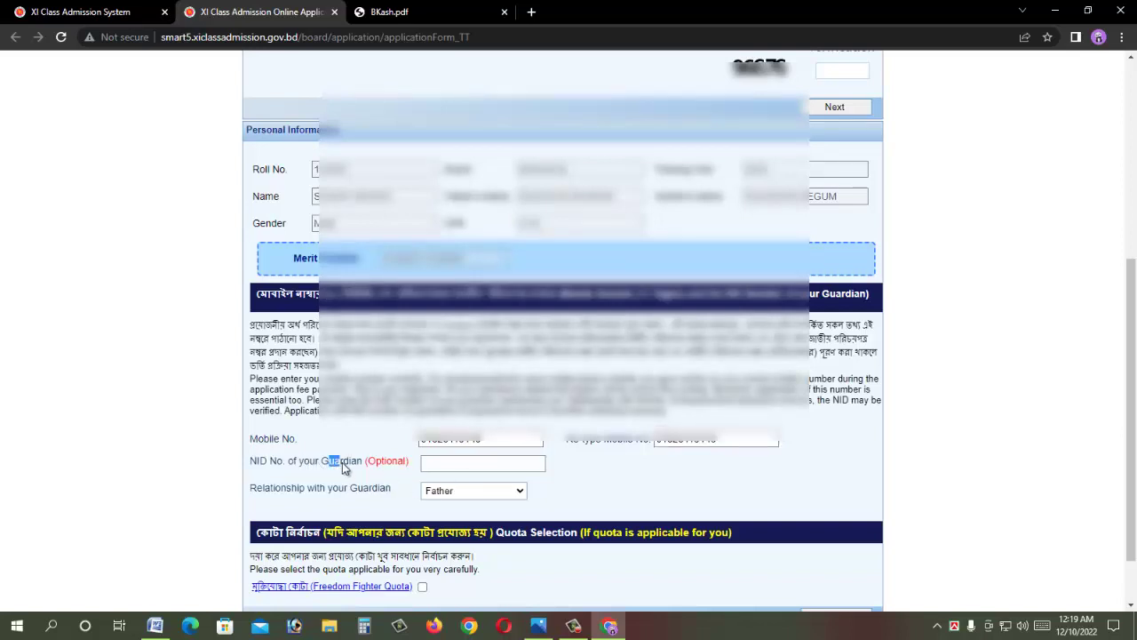
pyautogui.click(451, 468)
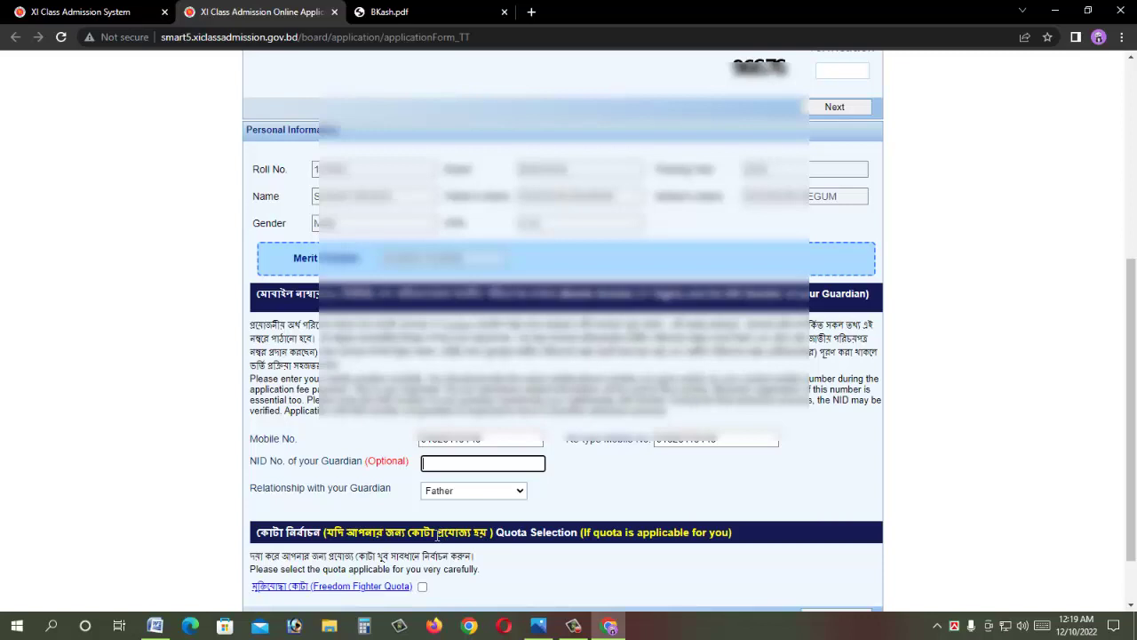
pyautogui.moveTo(287, 489); pyautogui.dragTo(355, 495)
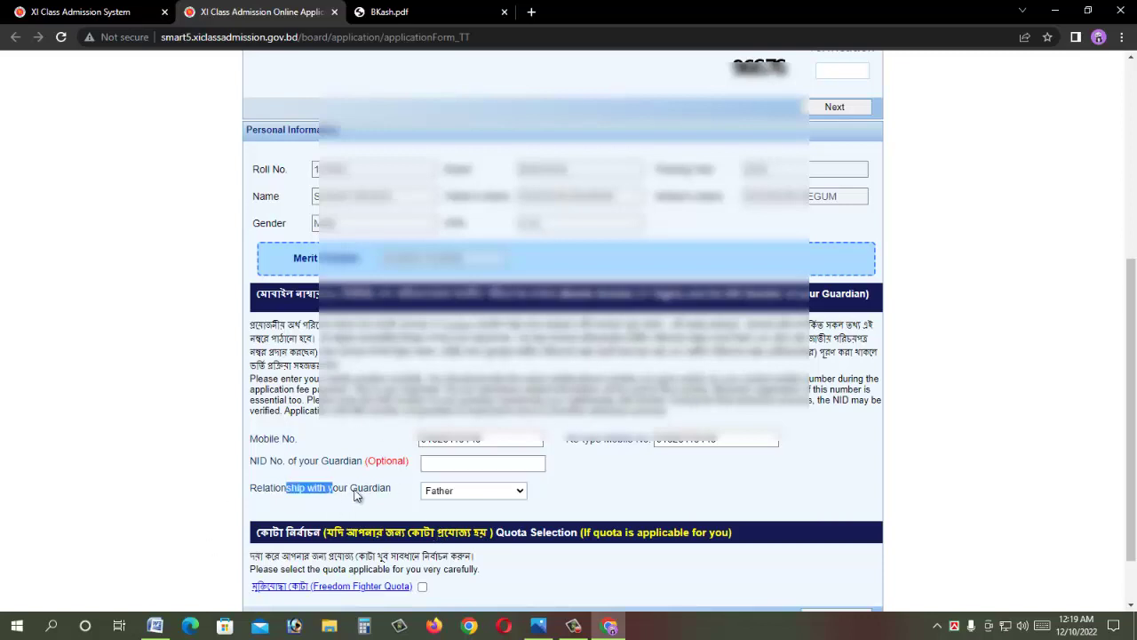
# Step: Keep Father as the guardian relationship and scroll down to Quota Selection
pyautogui.click(462, 492)
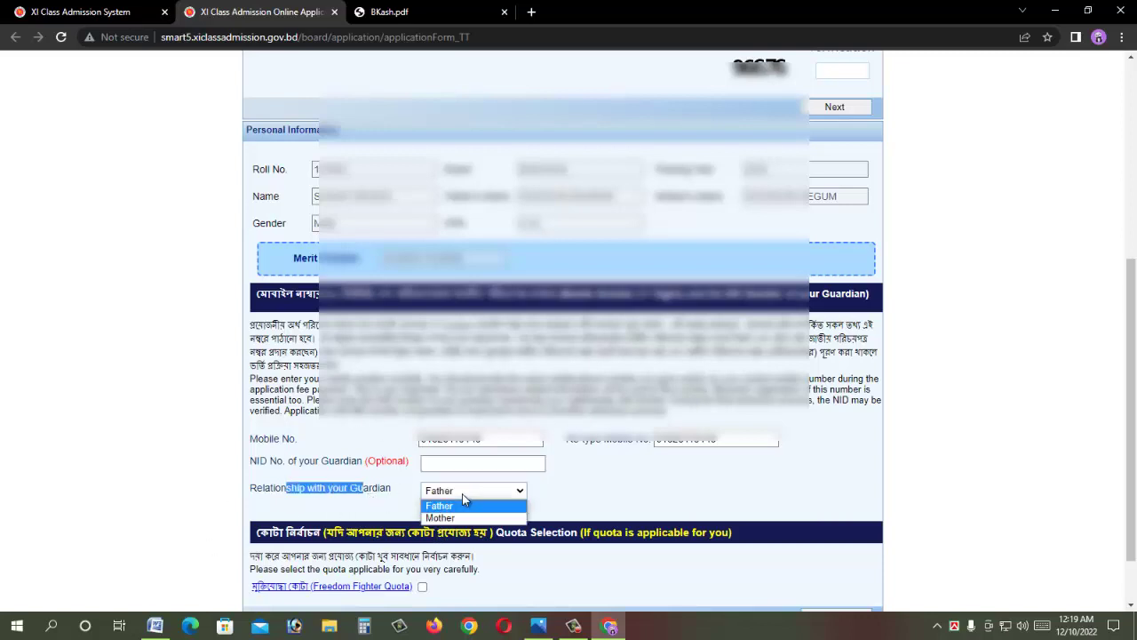
pyautogui.click(459, 502)
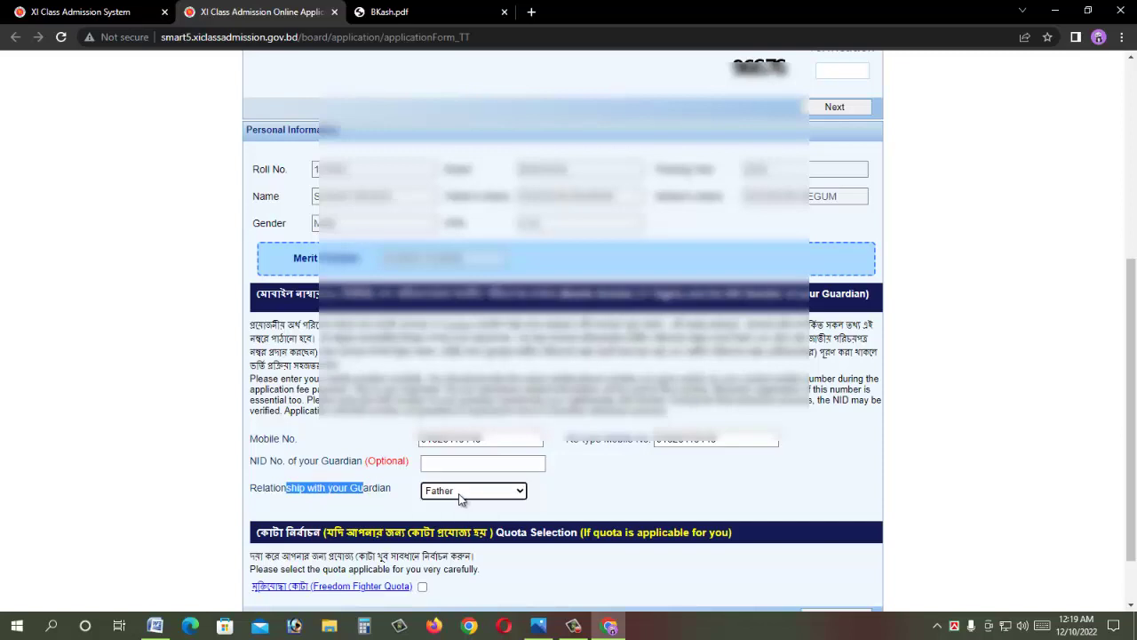
pyautogui.scroll(-1, 570, 493)
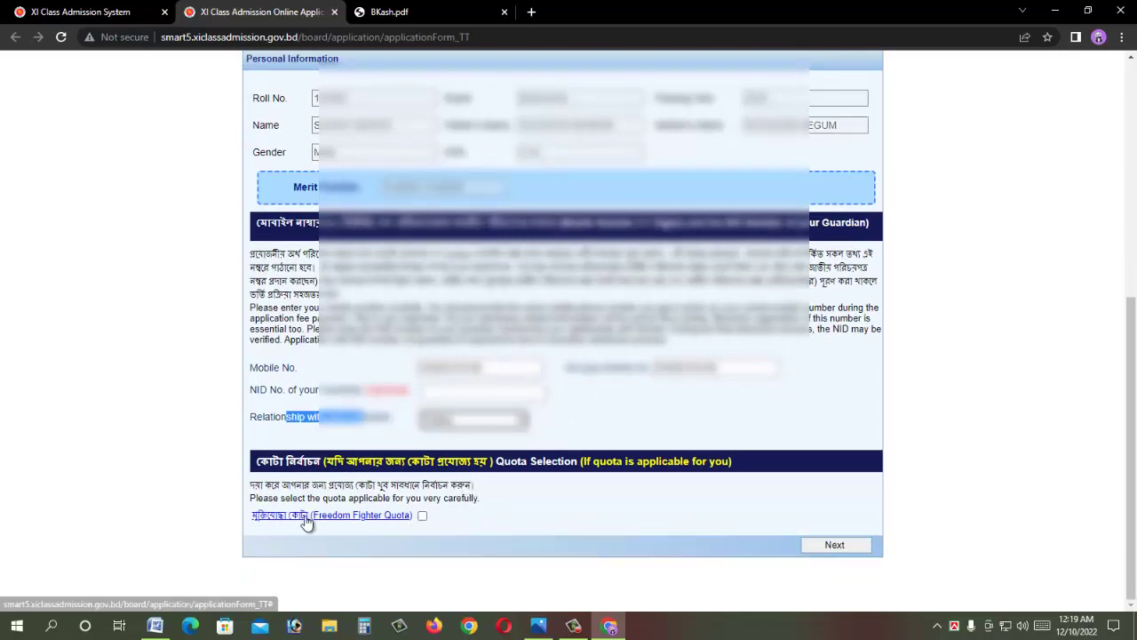
# Step: Read the Freedom Fighter Quota notice, close it unticked, and proceed with Next
pyautogui.click(422, 516)
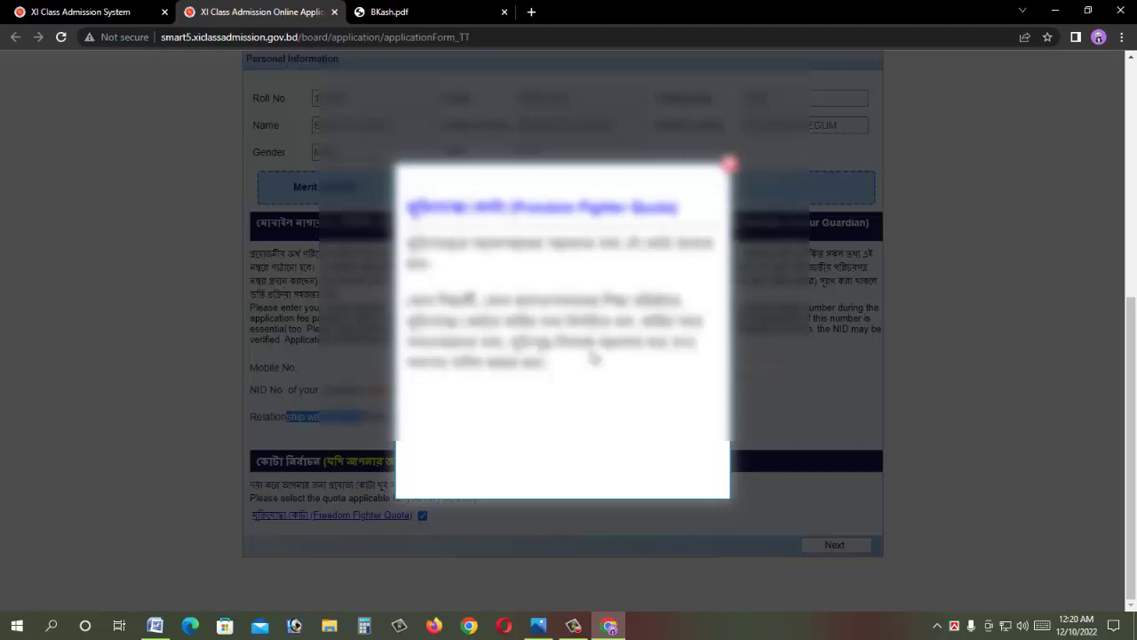
pyautogui.click(728, 165)
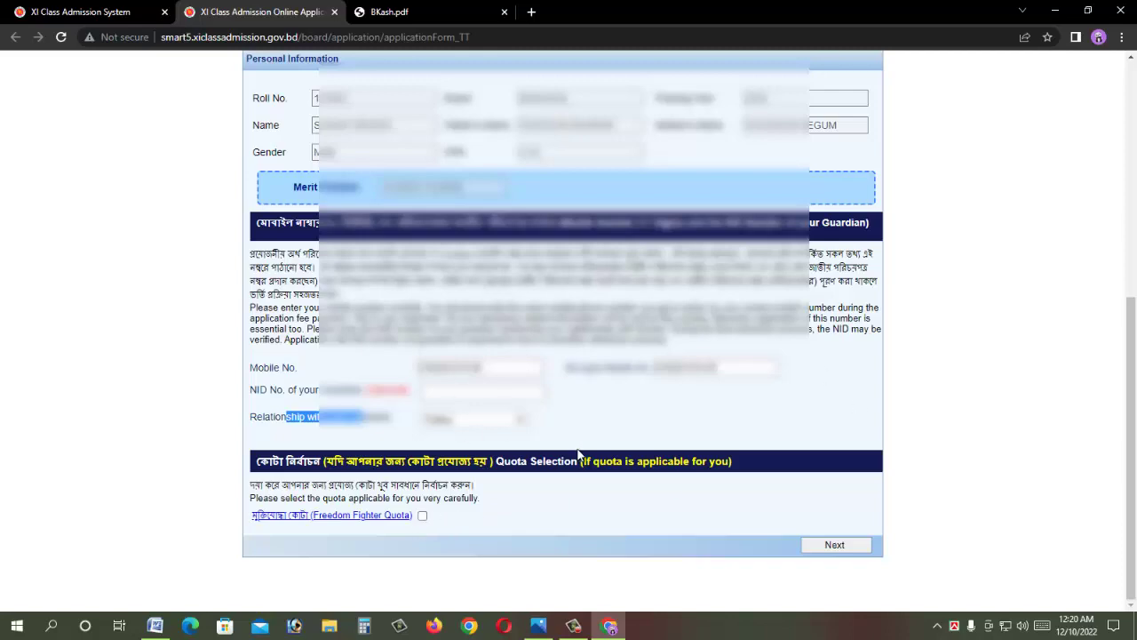
pyautogui.click(834, 545)
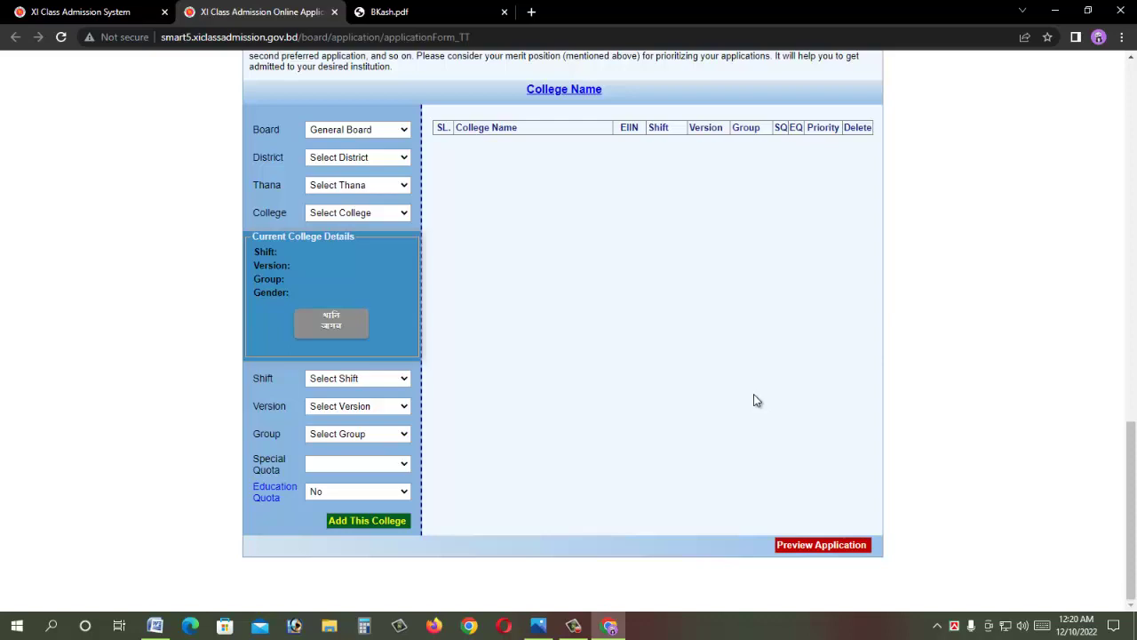
# Step: Keep General Board and set the district to Dhaka Mahanagari
pyautogui.click(352, 133)
pyautogui.click(358, 155)
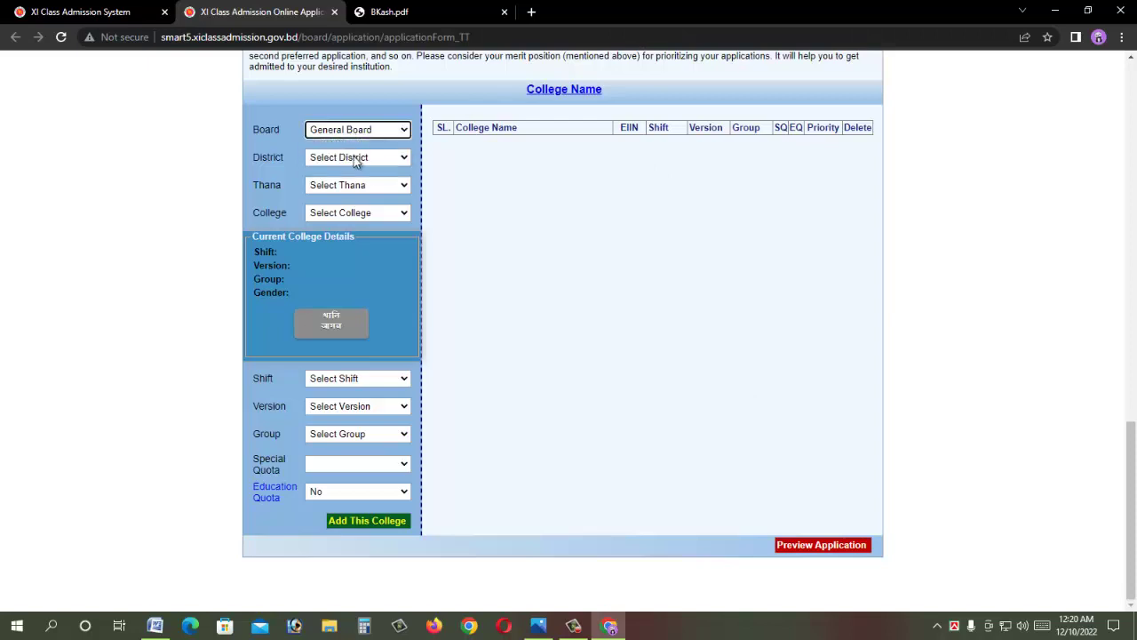
pyautogui.click(356, 158)
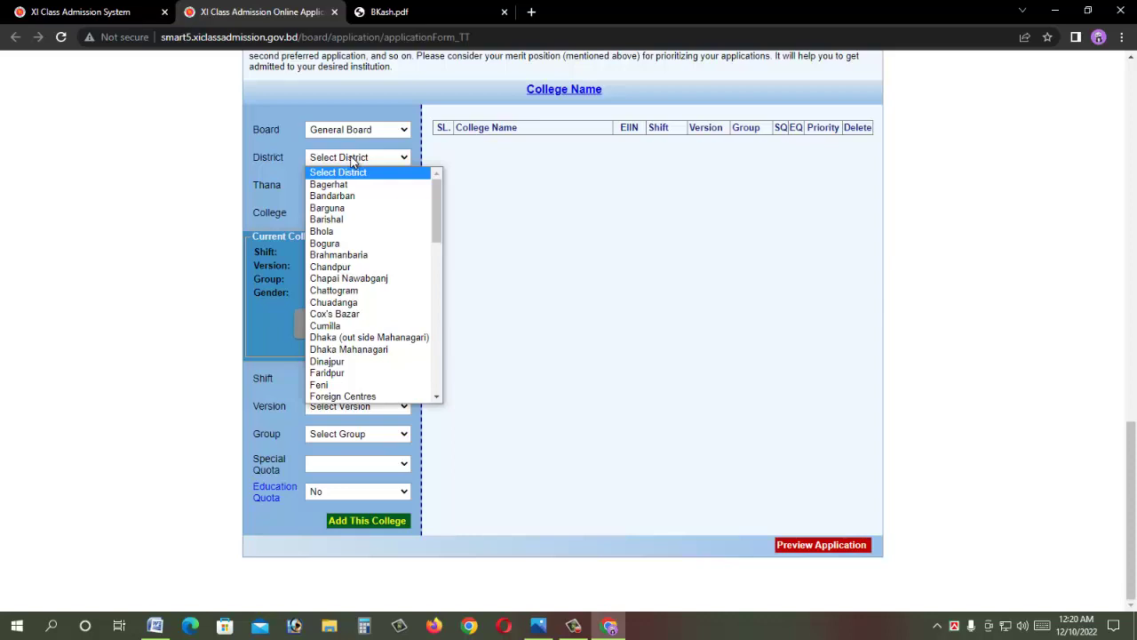
pyautogui.press('d')
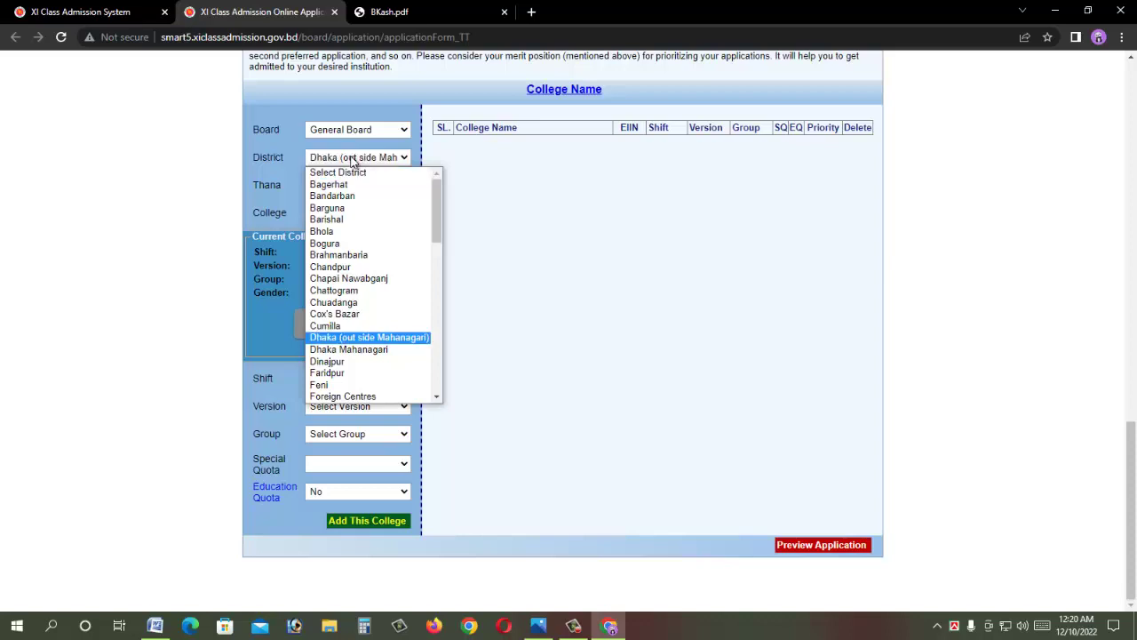
pyautogui.press('Down')
pyautogui.press('Return')
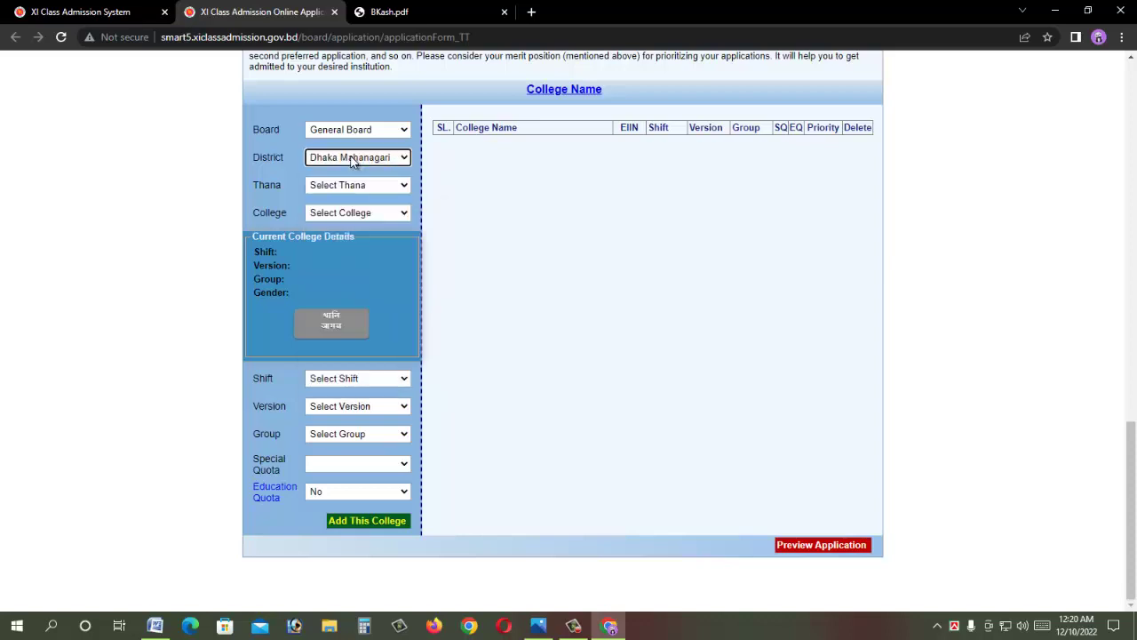
# Step: Choose Lalbagh thana and BIRSHRESHTHA NOOR MOHAMMAD PUBLIC COLLEGE [108161]
pyautogui.click(343, 184)
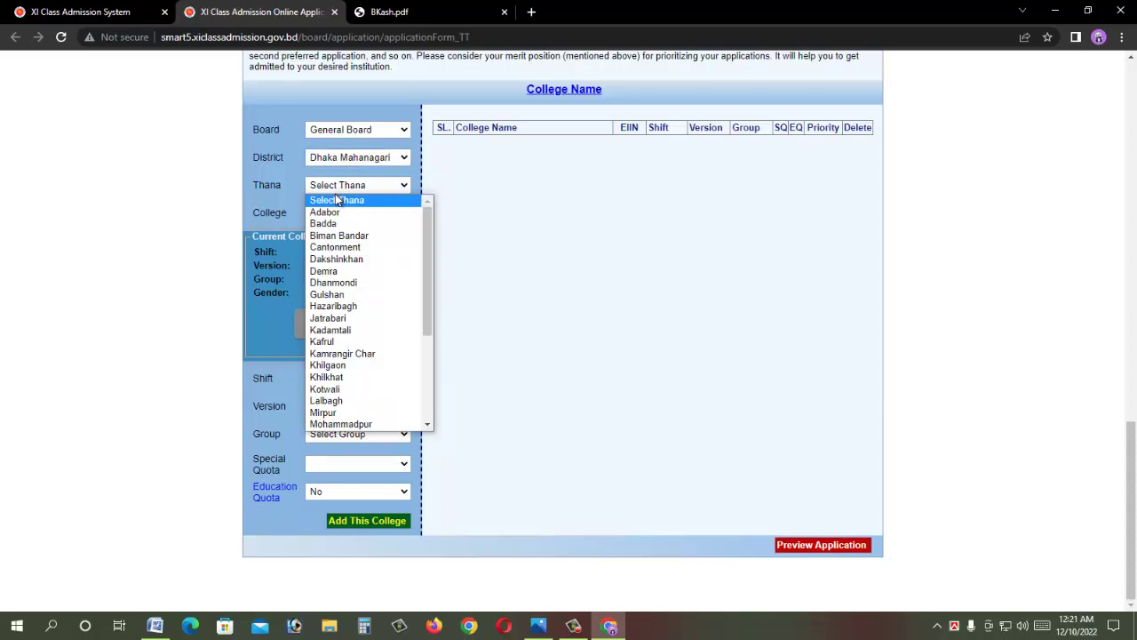
pyautogui.press('l')
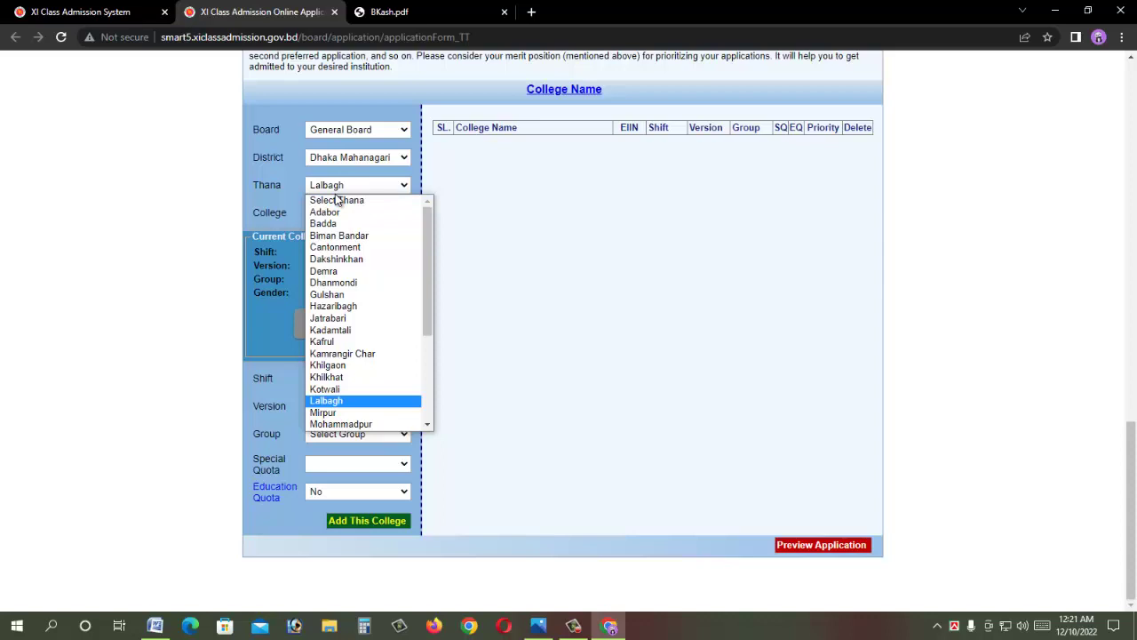
pyautogui.press('Return')
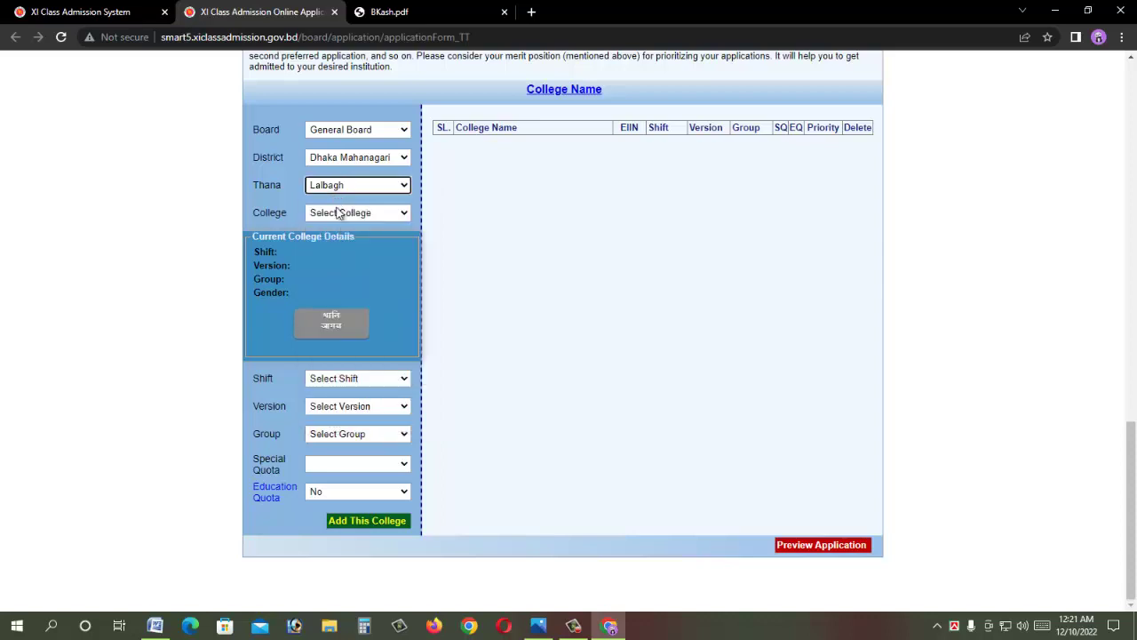
pyautogui.click(343, 213)
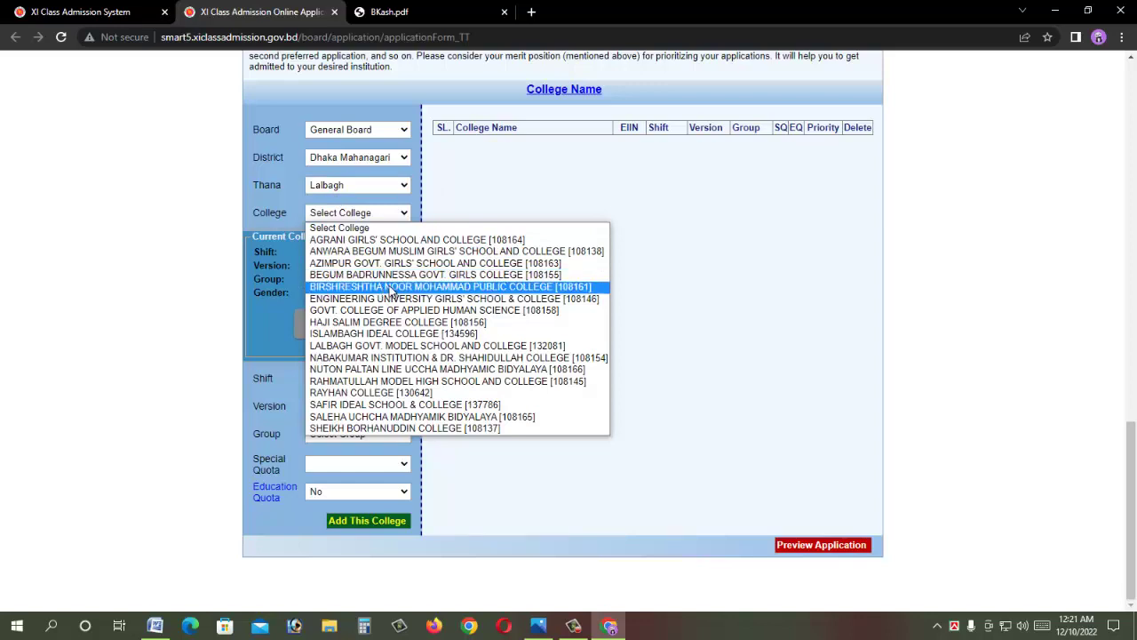
pyautogui.click(389, 287)
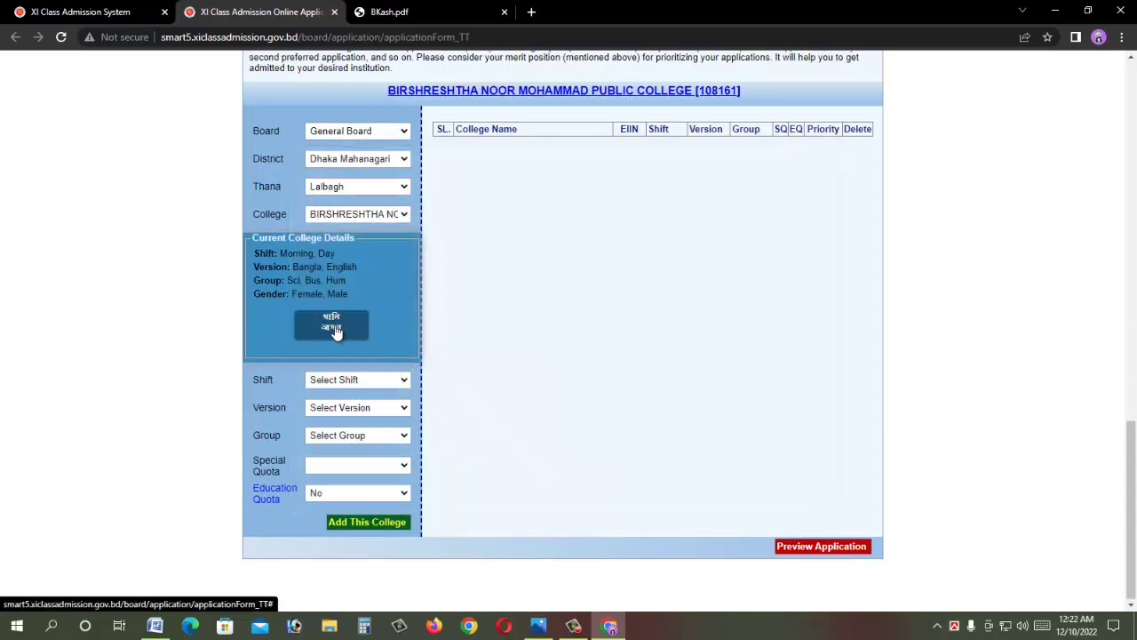
pyautogui.click(330, 328)
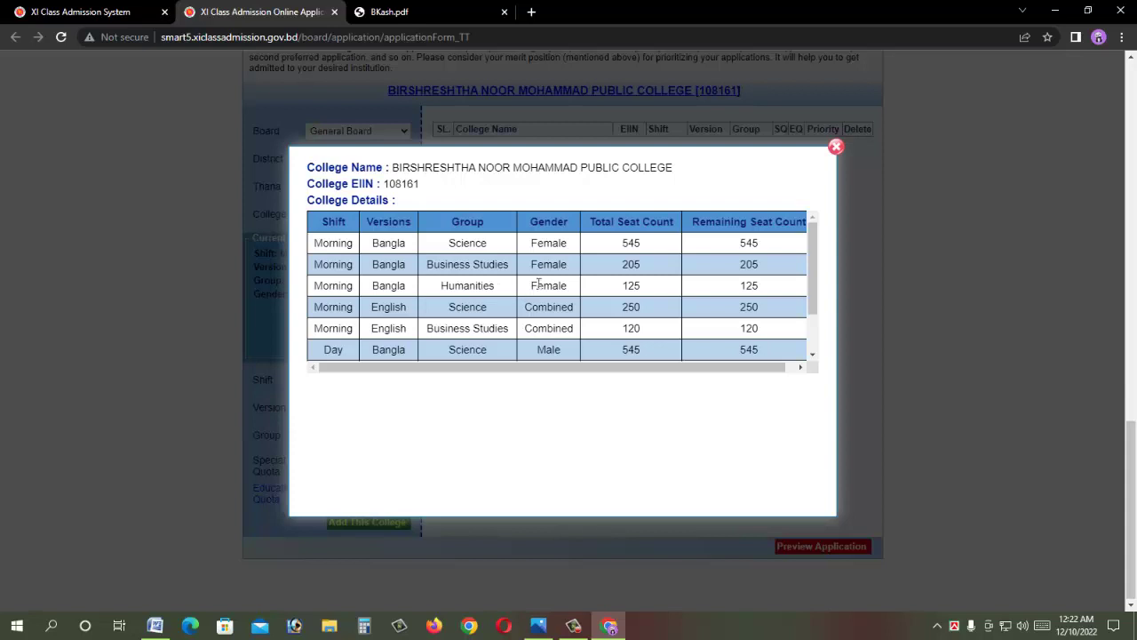
pyautogui.moveTo(814, 270); pyautogui.dragTo(812, 356)
pyautogui.scroll(2, 804, 324)
pyautogui.tripleClick(805, 302)
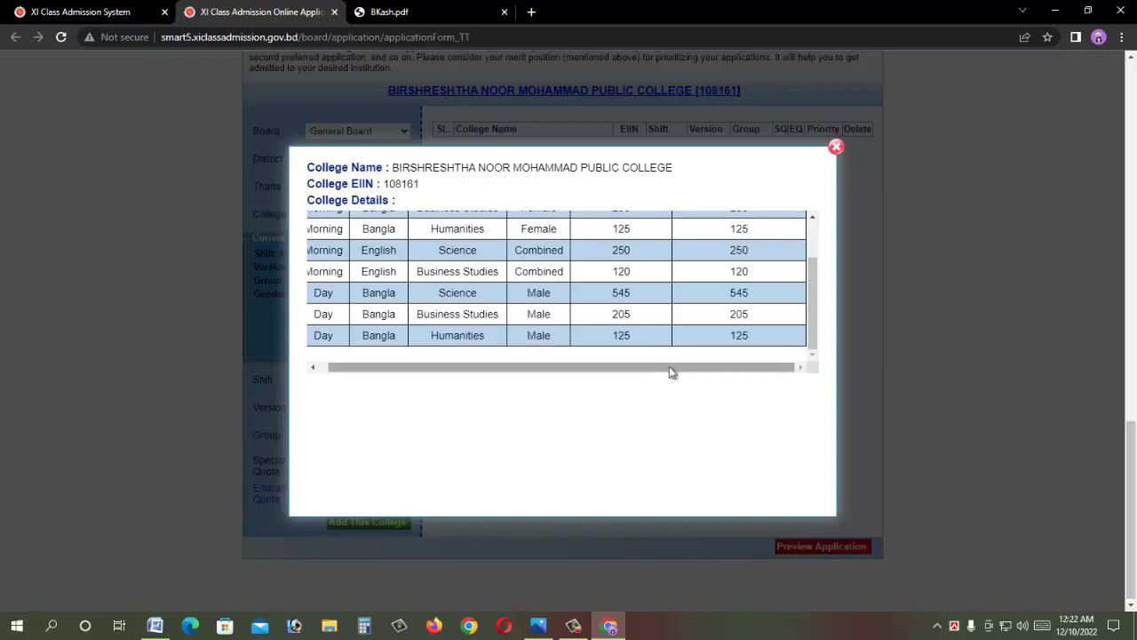
pyautogui.scroll(2, 515, 298)
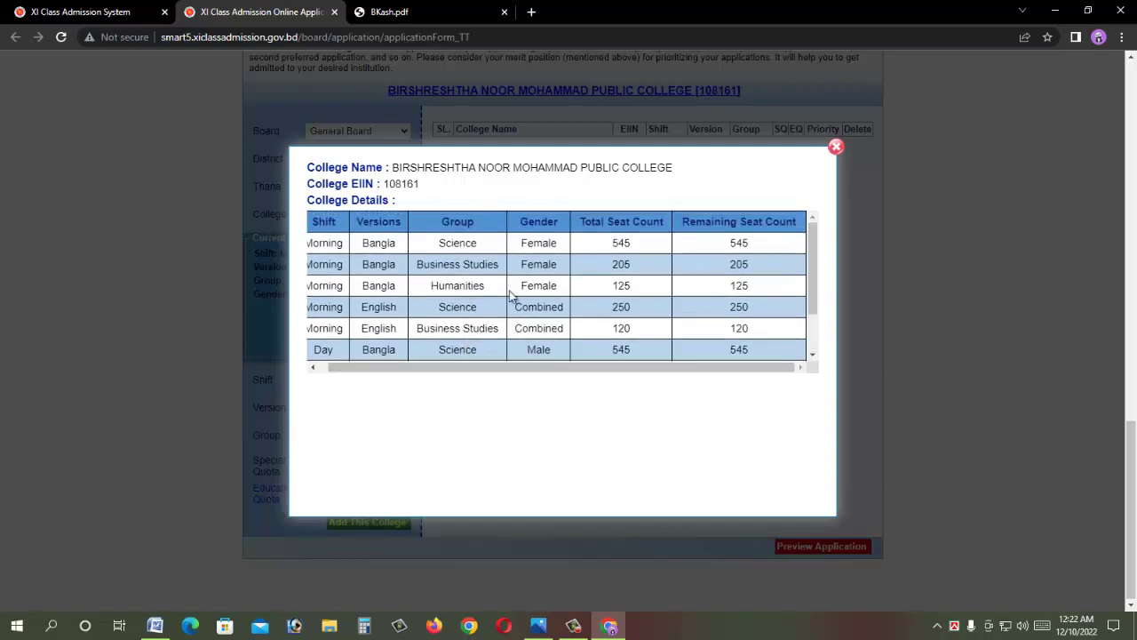
pyautogui.click(836, 148)
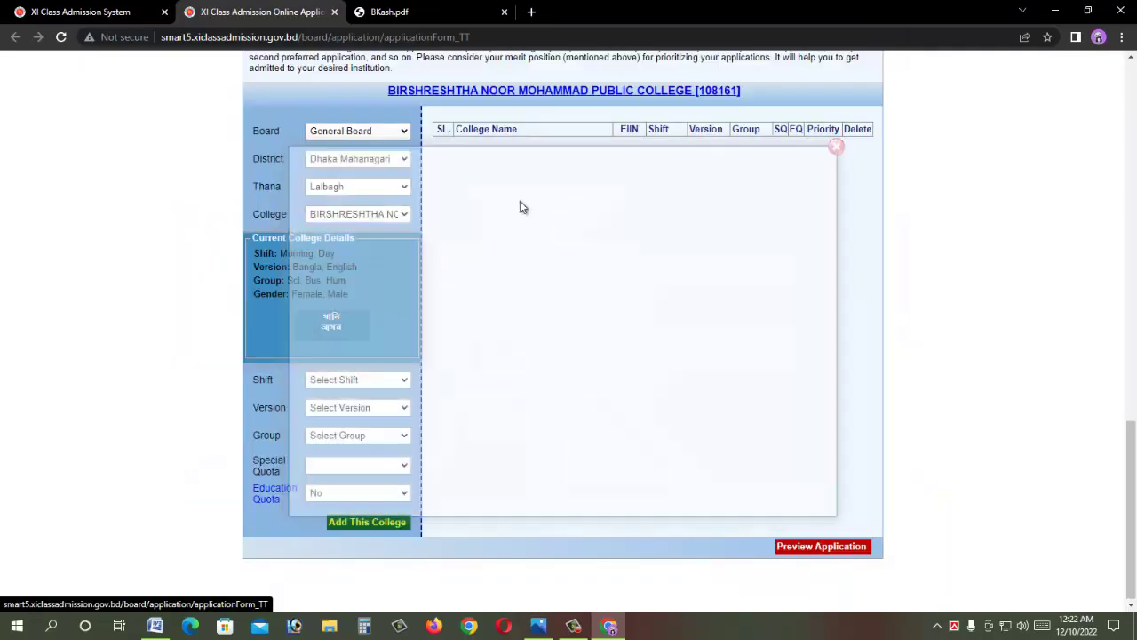
# Step: Choose Day shift, Bangla version and Business Studies group, then add the college as priority 1
pyautogui.click(338, 385)
pyautogui.click(346, 418)
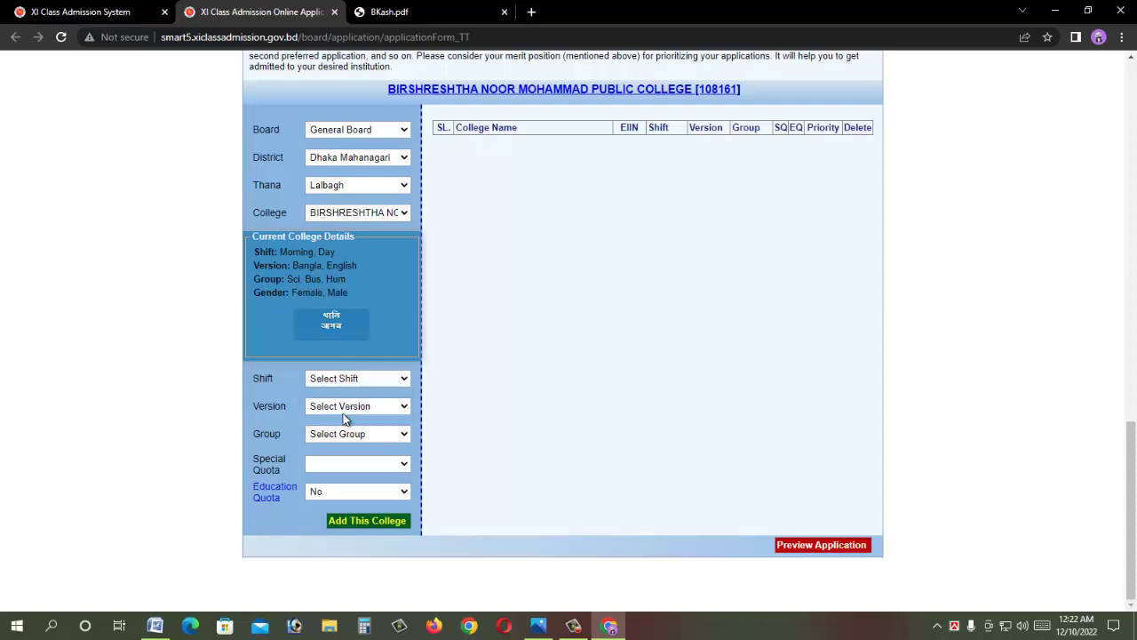
pyautogui.click(339, 407)
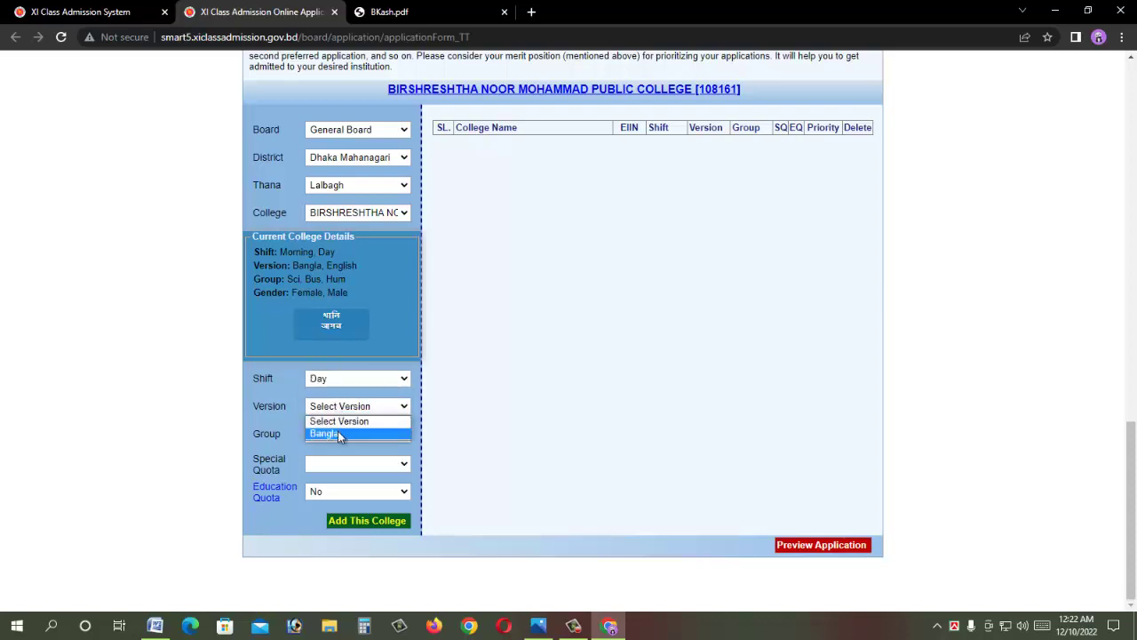
pyautogui.click(337, 433)
pyautogui.click(347, 434)
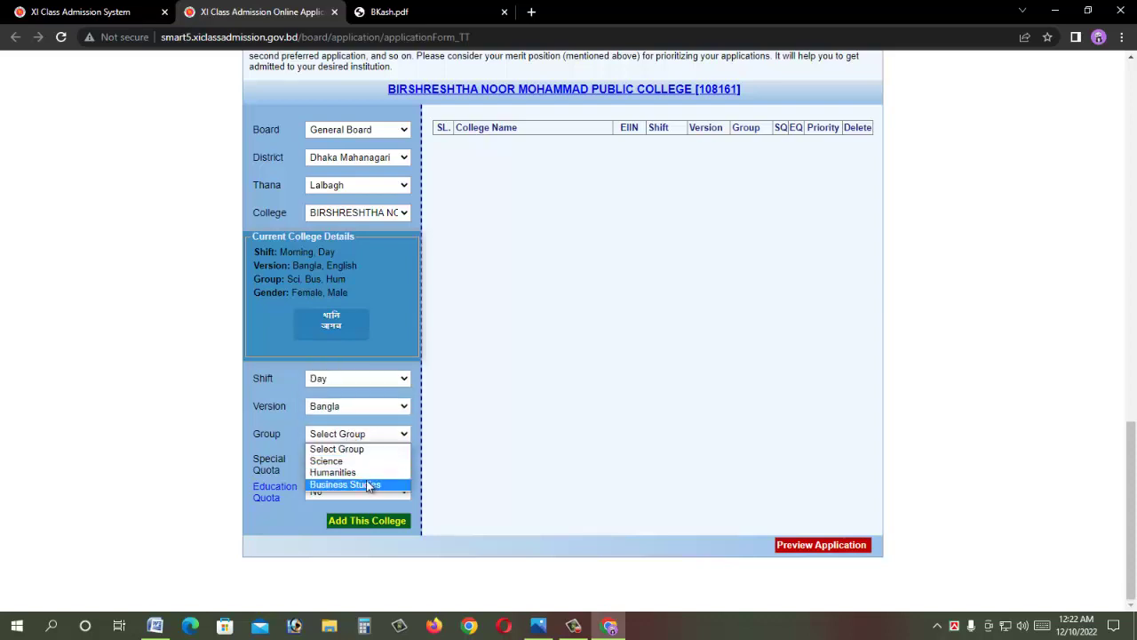
pyautogui.click(359, 483)
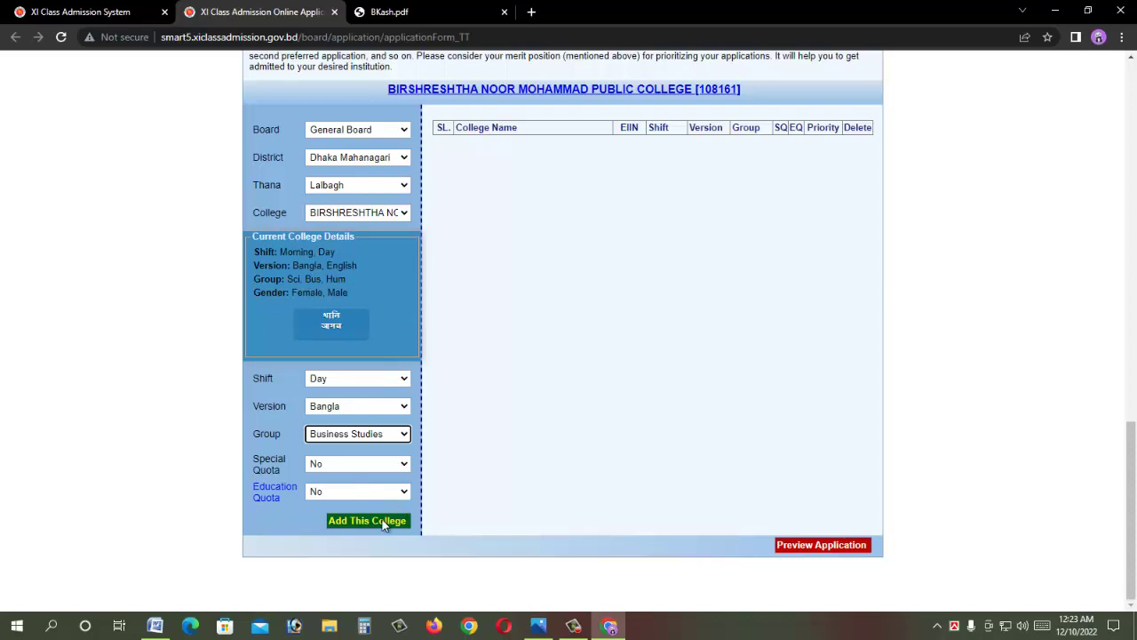
pyautogui.click(372, 523)
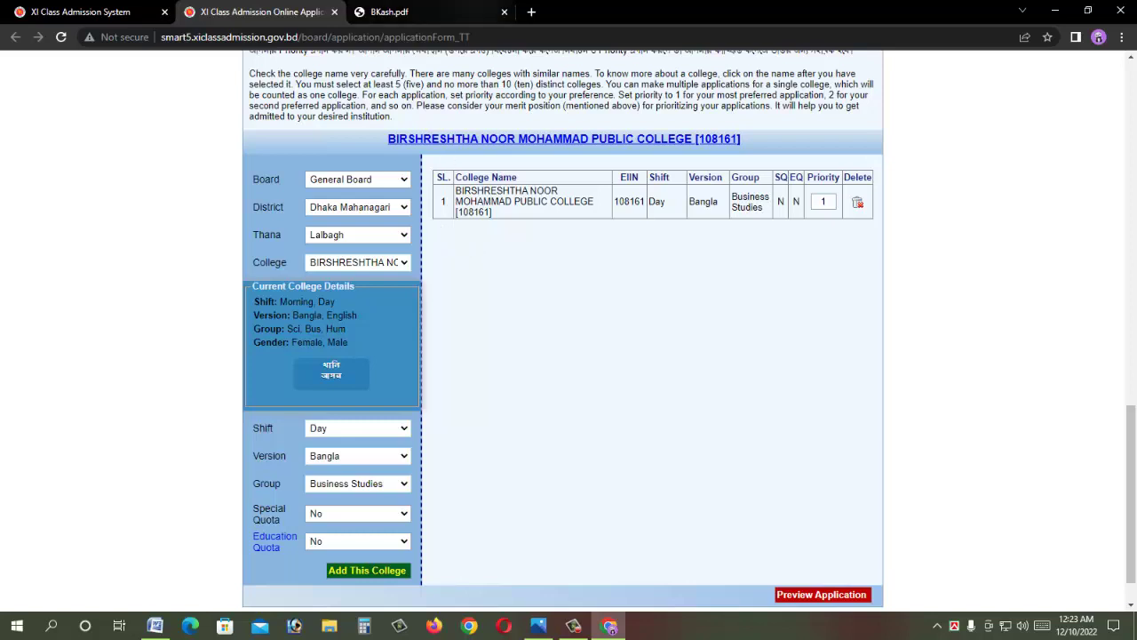
# Step: Switch to Dhanmondi thana and select BIR SHRESHTHA MUNSHI ABDUR ROUF PUBLIC COLLEGE [108162]
pyautogui.click(656, 205)
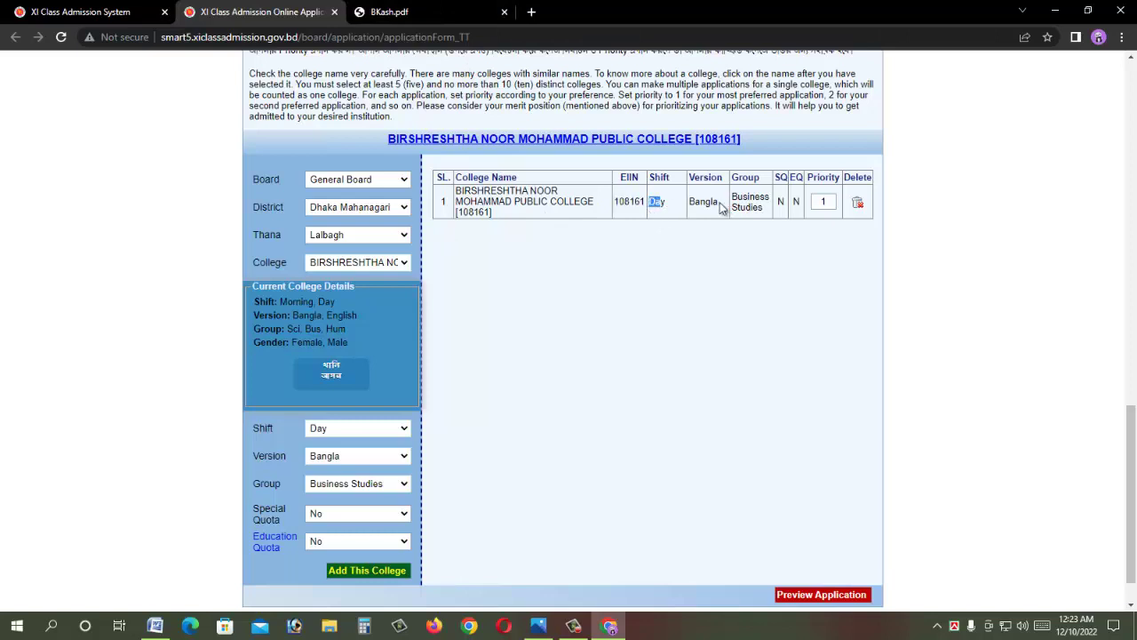
pyautogui.moveTo(719, 203); pyautogui.dragTo(692, 214)
pyautogui.moveTo(758, 197); pyautogui.dragTo(719, 202)
pyautogui.click(332, 235)
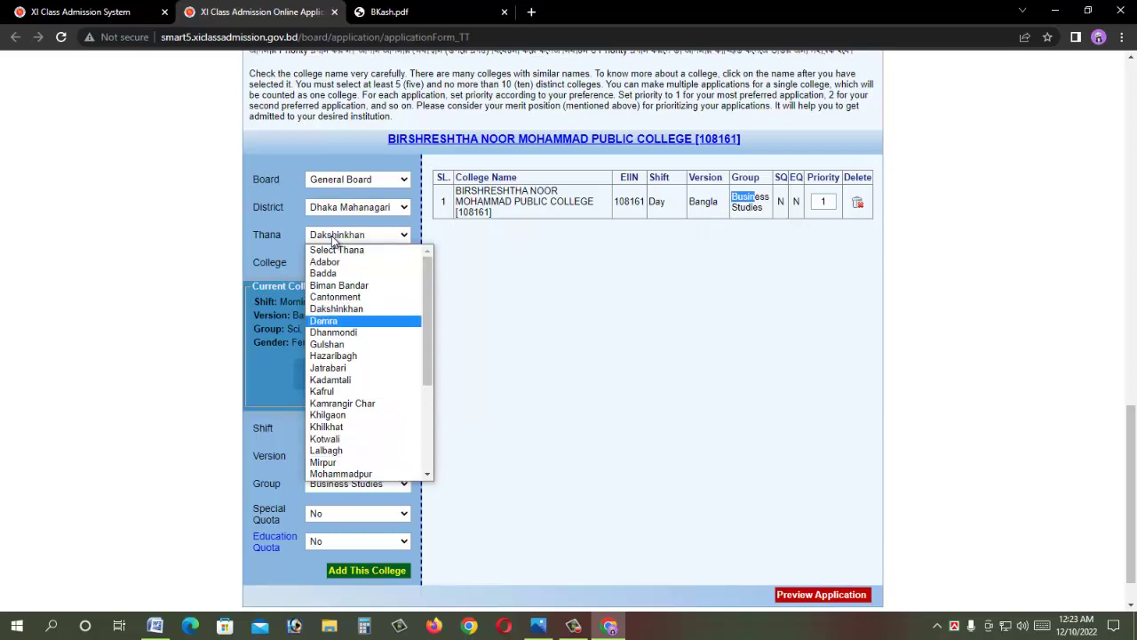
pyautogui.click(333, 332)
pyautogui.click(338, 263)
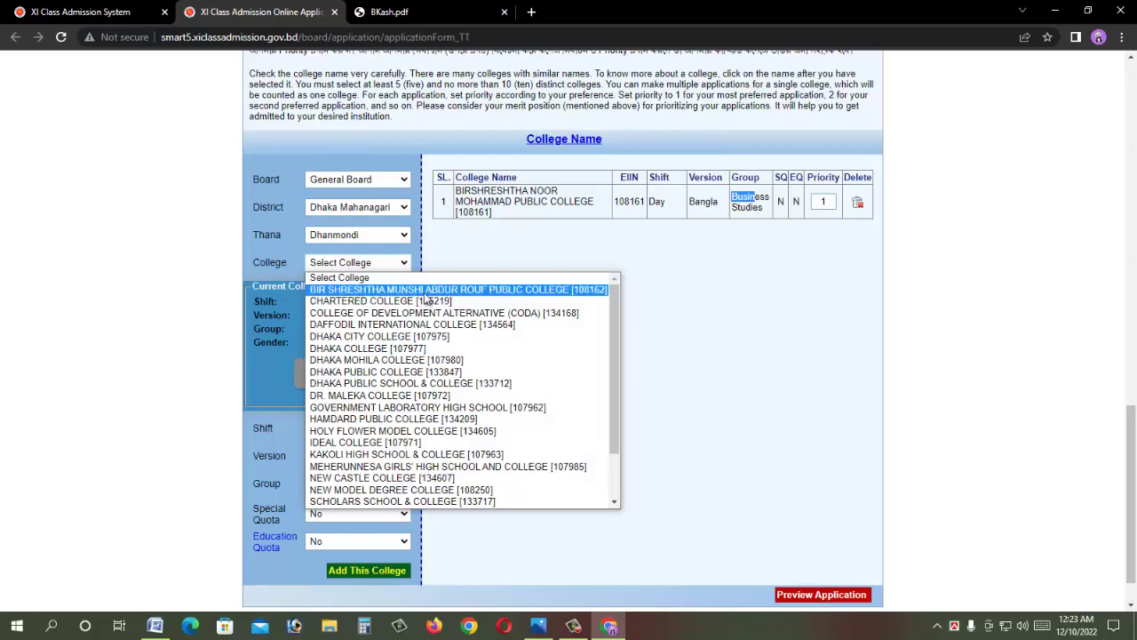
pyautogui.click(427, 290)
# Step: Open its vacant seat details and note the 310 Day Business Studies seats
pyautogui.scroll(-1, 423, 292)
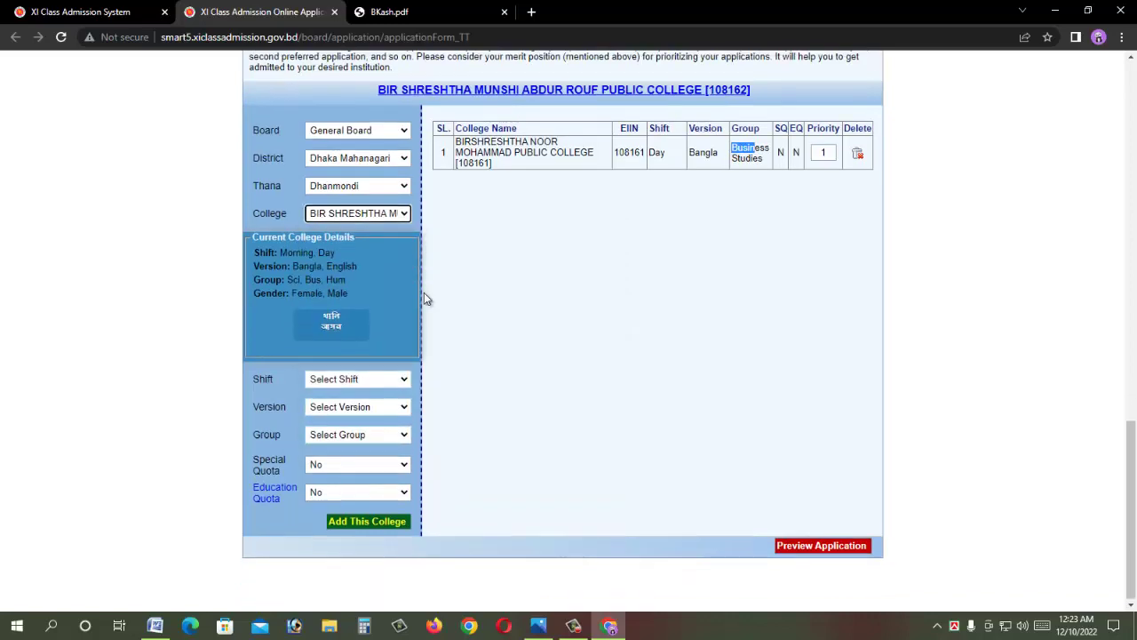
pyautogui.click(330, 326)
pyautogui.scroll(-1, 427, 332)
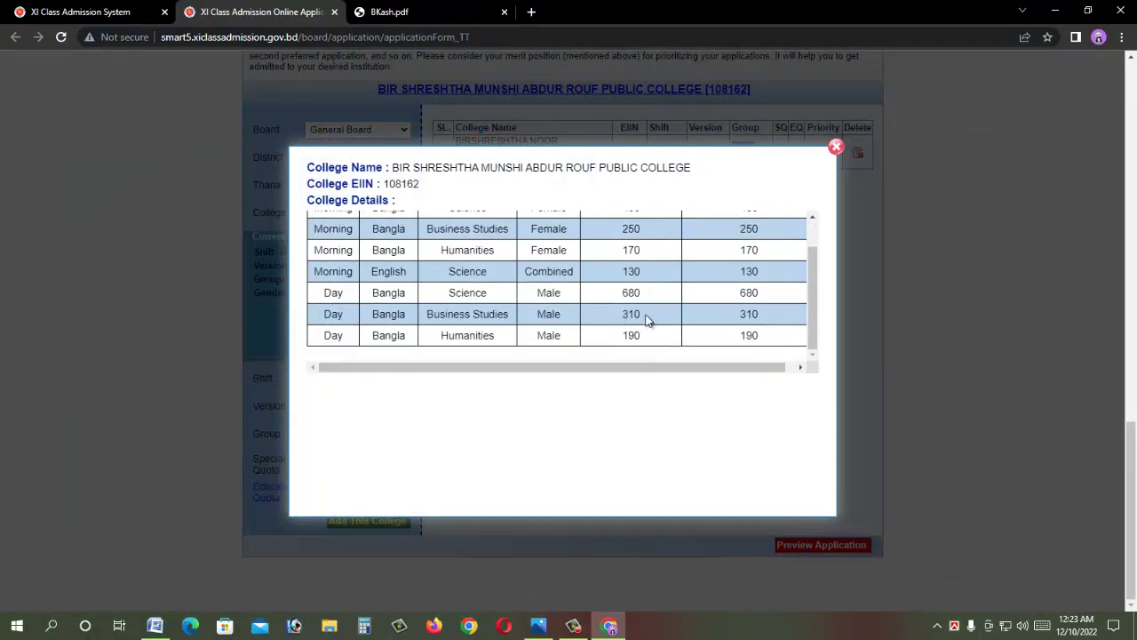
pyautogui.moveTo(645, 317); pyautogui.dragTo(616, 317)
# Step: Close the seat popup, then add the college with Day, Bangla, Business Studies as priority 2
pyautogui.click(839, 148)
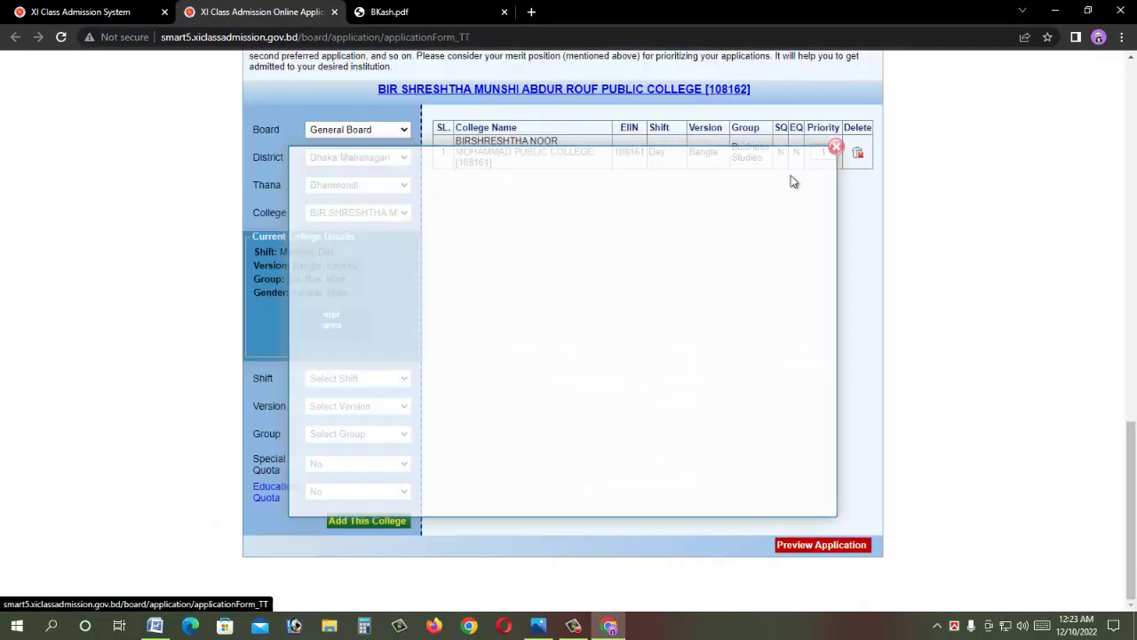
pyautogui.click(340, 382)
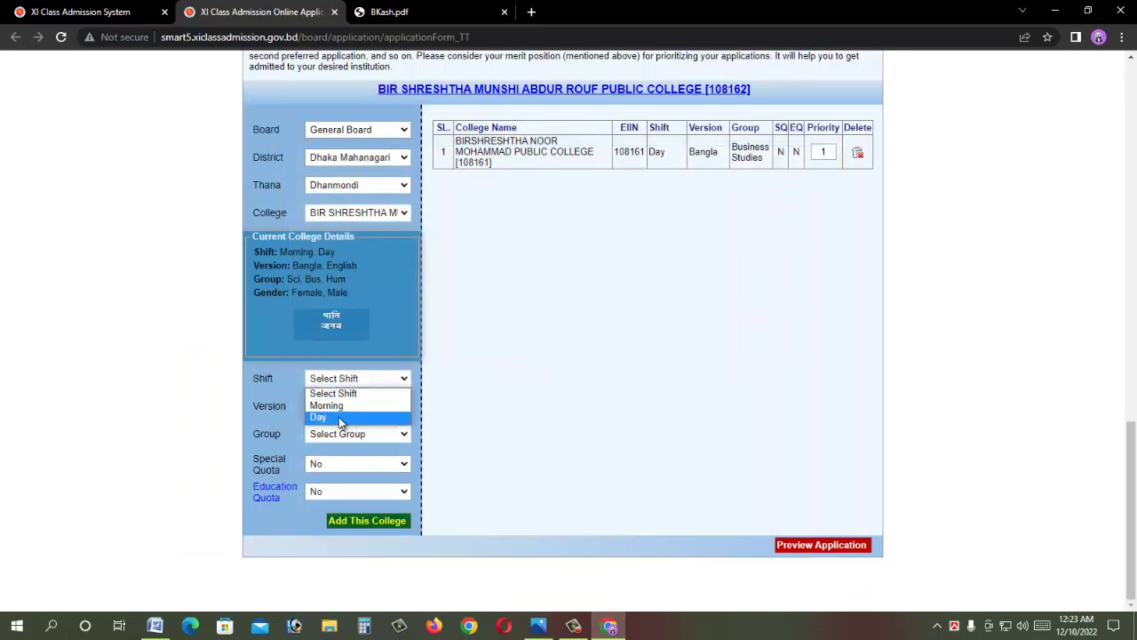
pyautogui.click(343, 417)
pyautogui.click(338, 406)
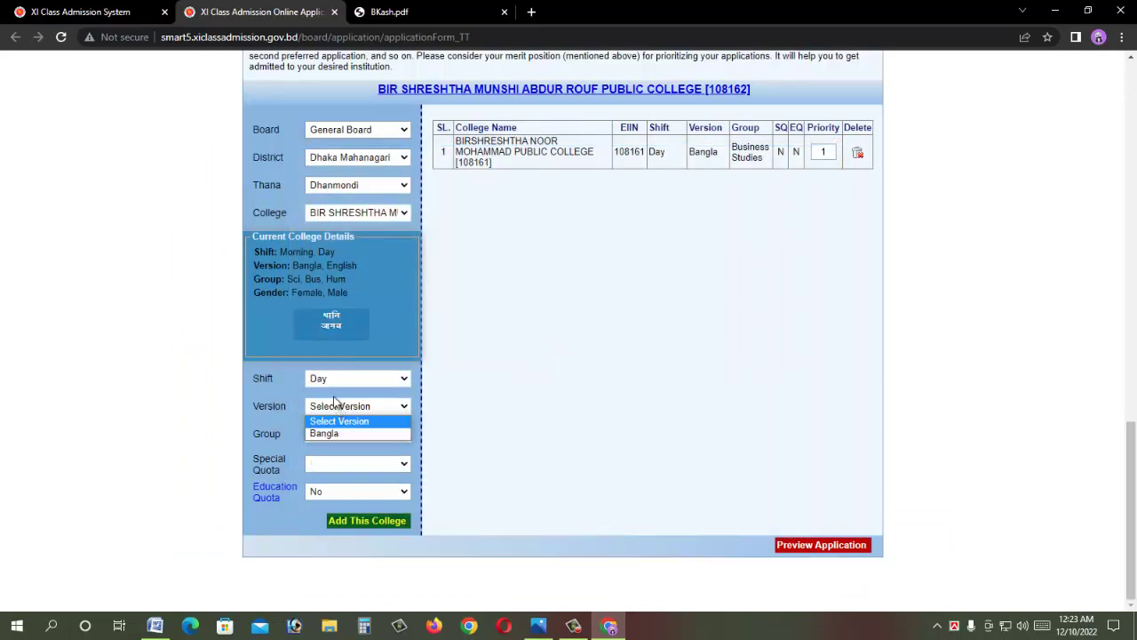
pyautogui.click(339, 432)
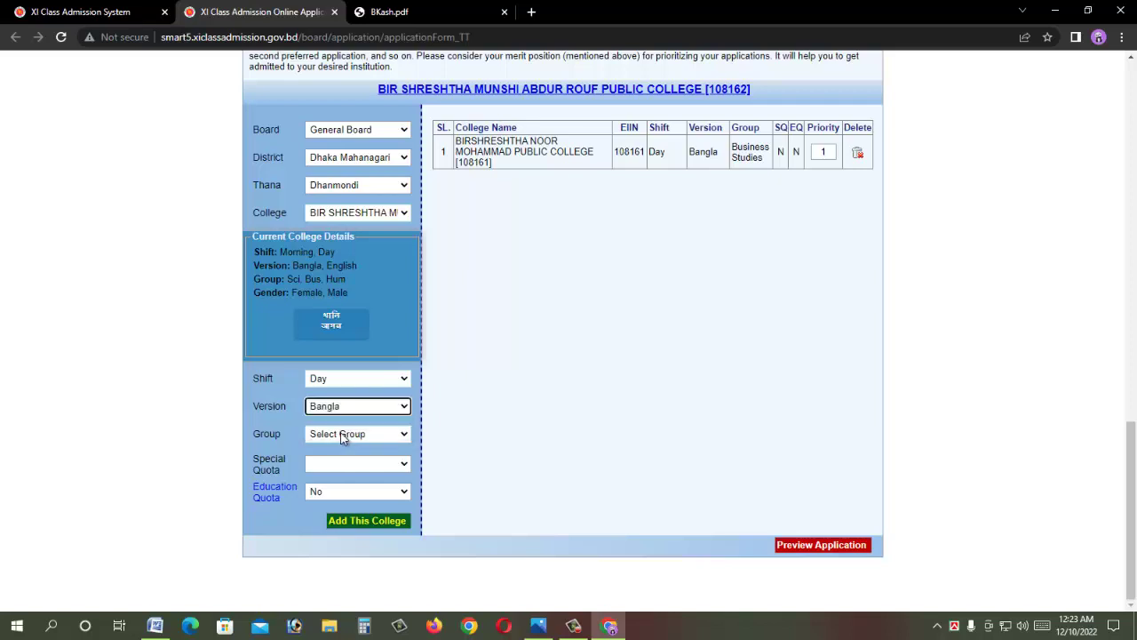
pyautogui.click(343, 434)
pyautogui.click(358, 485)
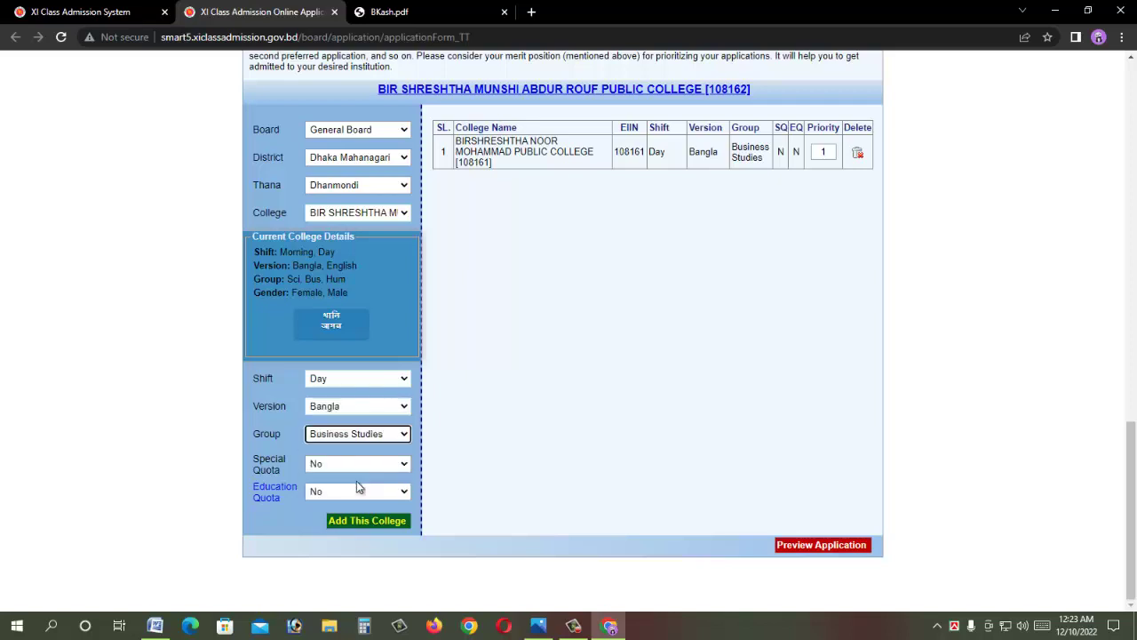
pyautogui.click(382, 523)
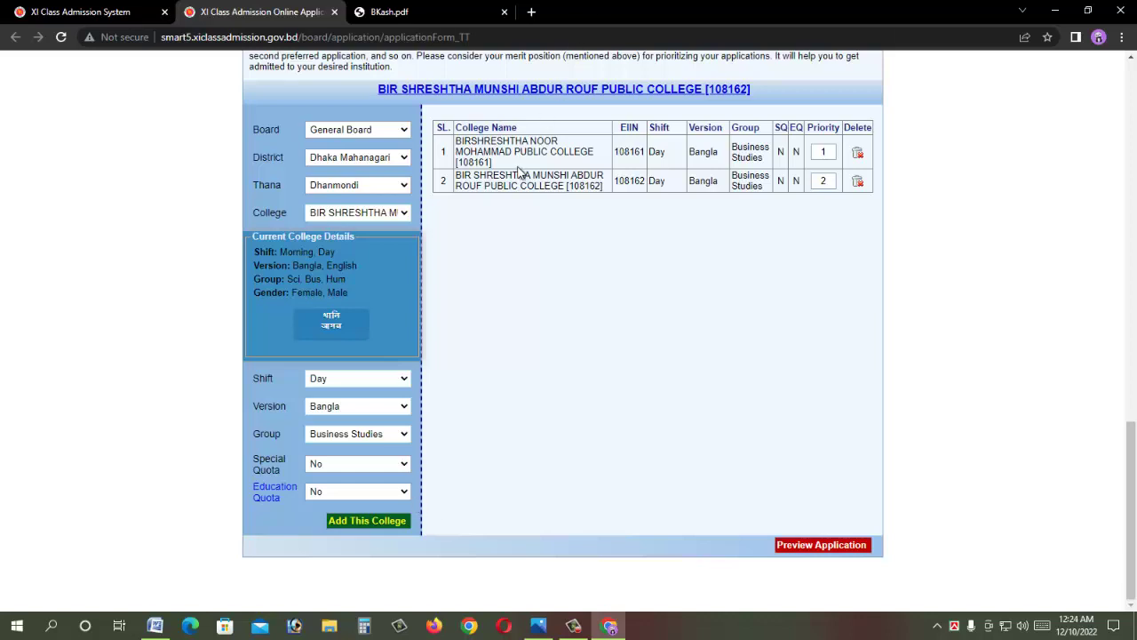
# Step: Switch to Cantonment thana, pick ADAMJEE CANTONMENT COLLEGE and check its vacant seats
pyautogui.click(359, 185)
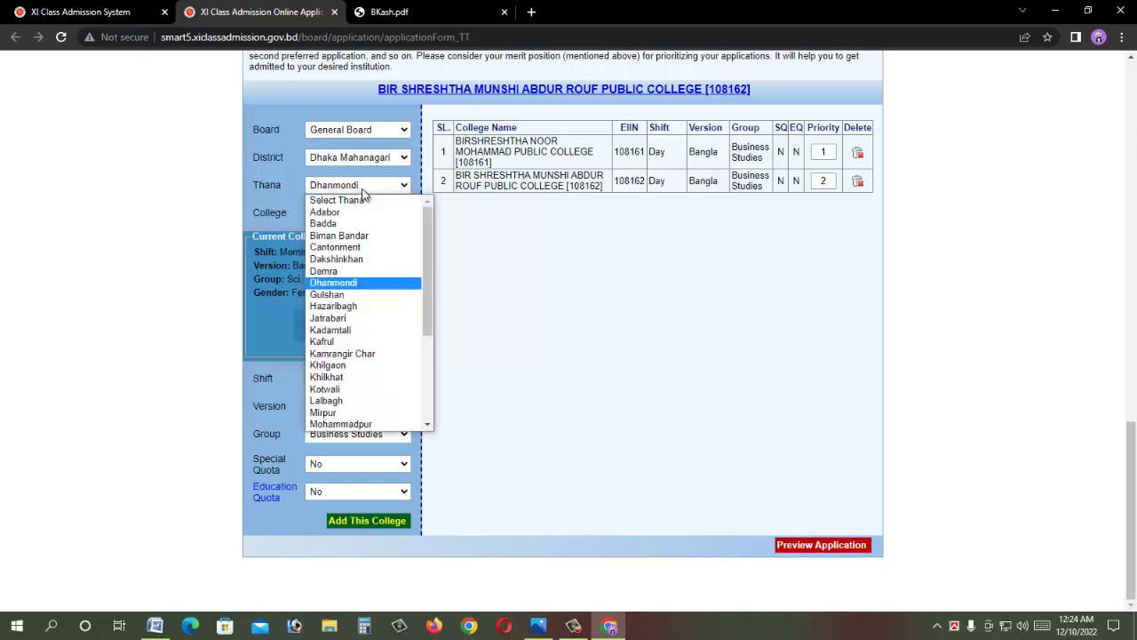
pyautogui.press('Up')
pyautogui.press('Up')
pyautogui.press('Up')
pyautogui.press('Return')
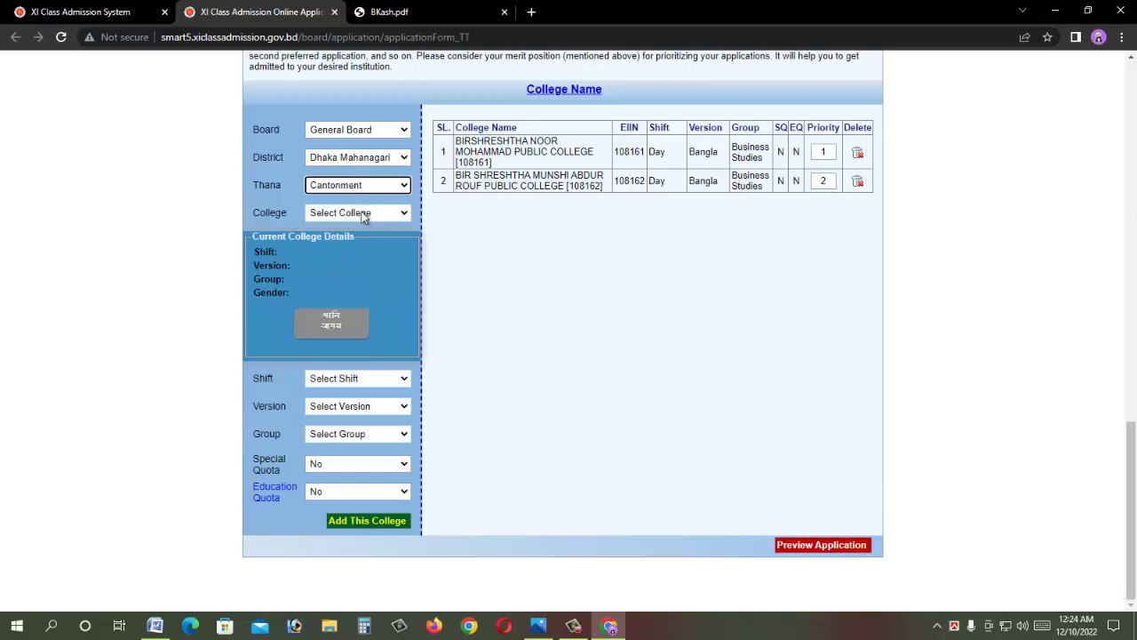
pyautogui.click(362, 215)
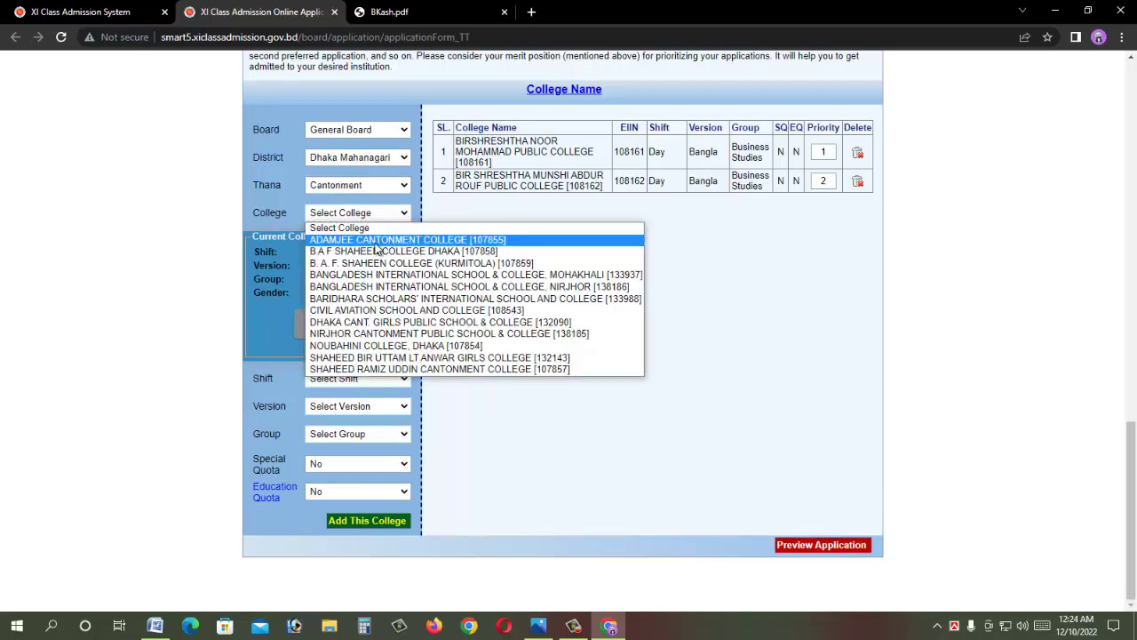
pyautogui.click(402, 240)
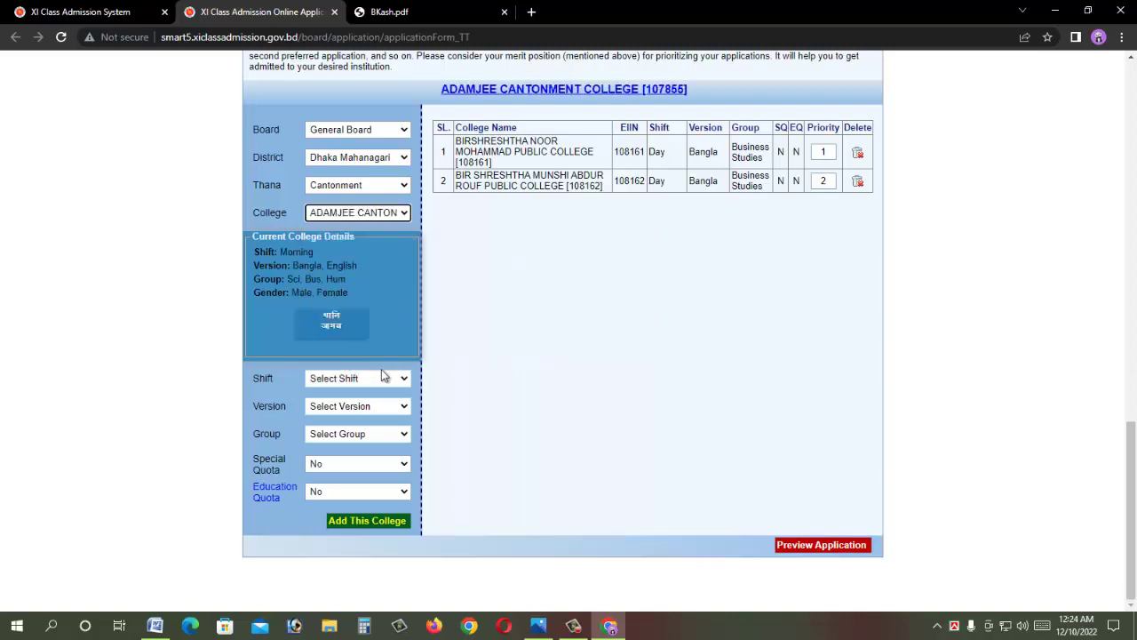
pyautogui.click(331, 325)
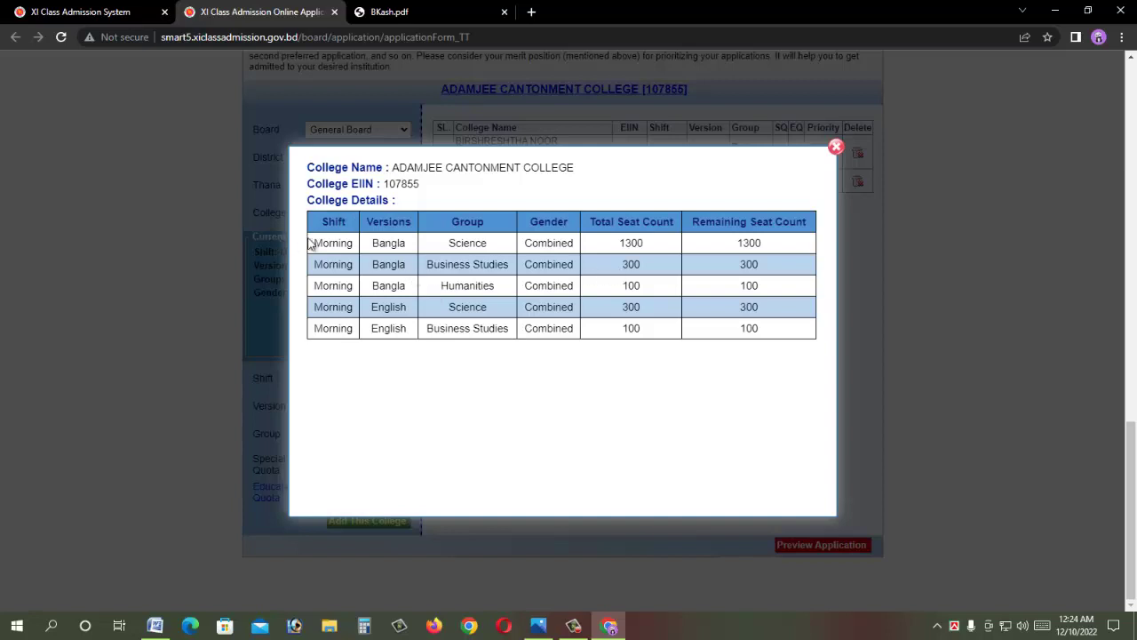
pyautogui.press('Escape')
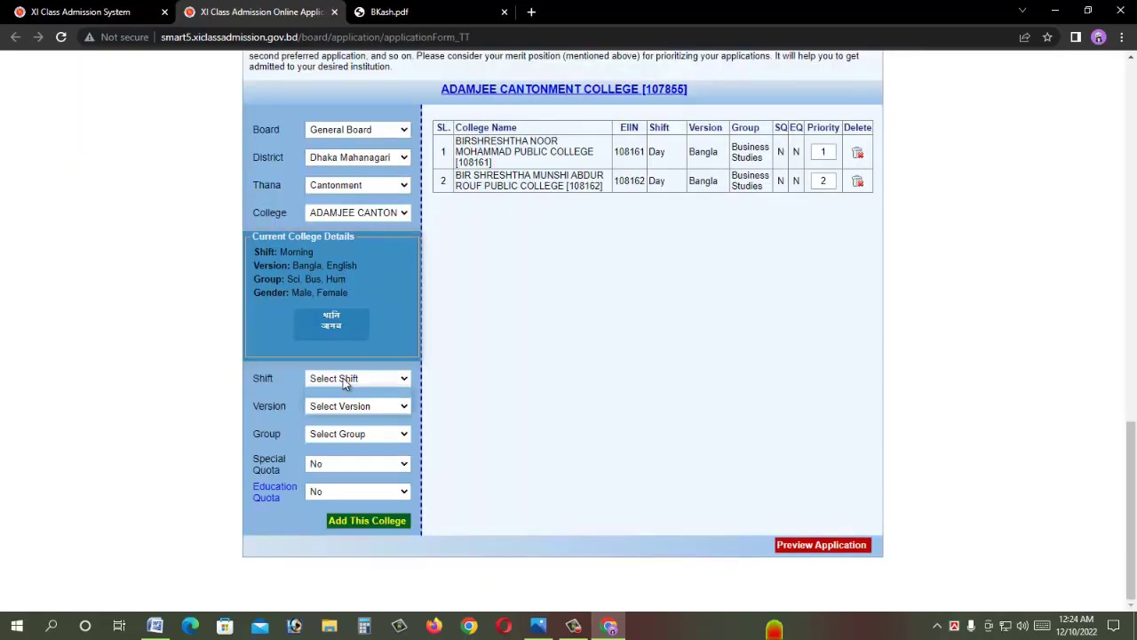
# Step: Try adding Adamjee with Morning, Bangla, Business Studies; dismiss the minimum GPA warning
pyautogui.click(343, 378)
pyautogui.click(353, 401)
pyautogui.click(355, 406)
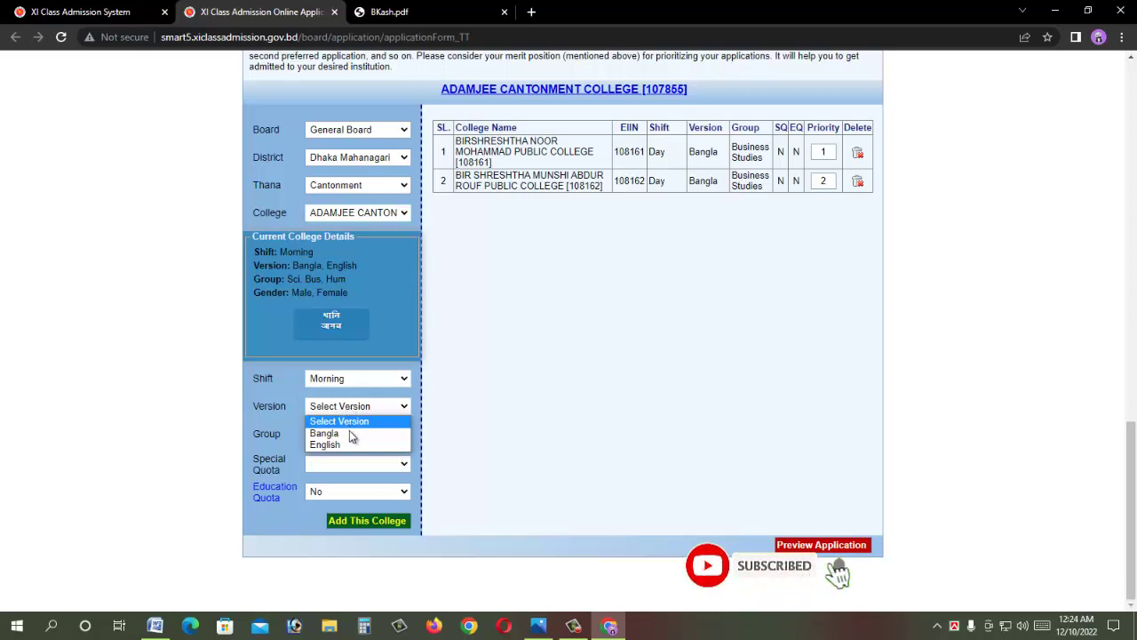
pyautogui.click(352, 433)
pyautogui.click(355, 434)
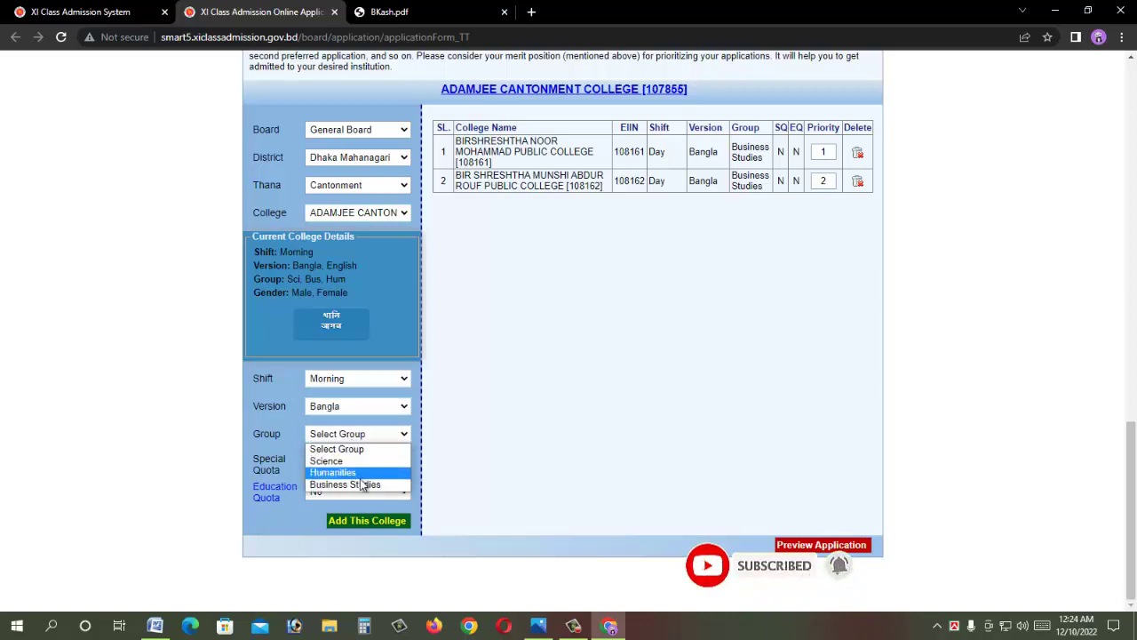
pyautogui.click(363, 484)
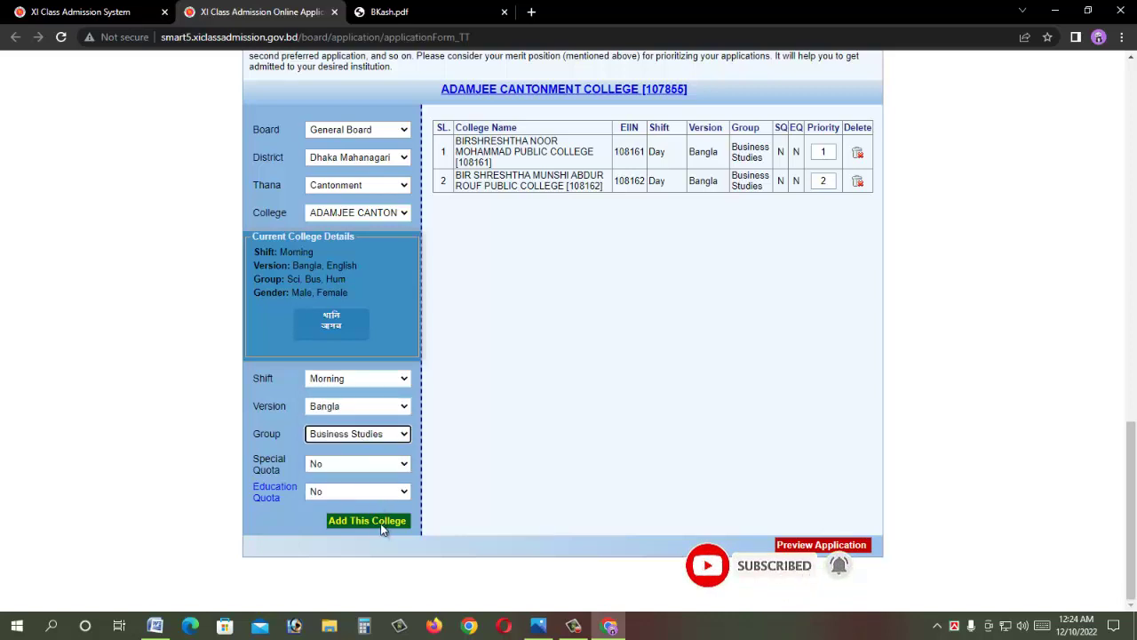
pyautogui.click(374, 519)
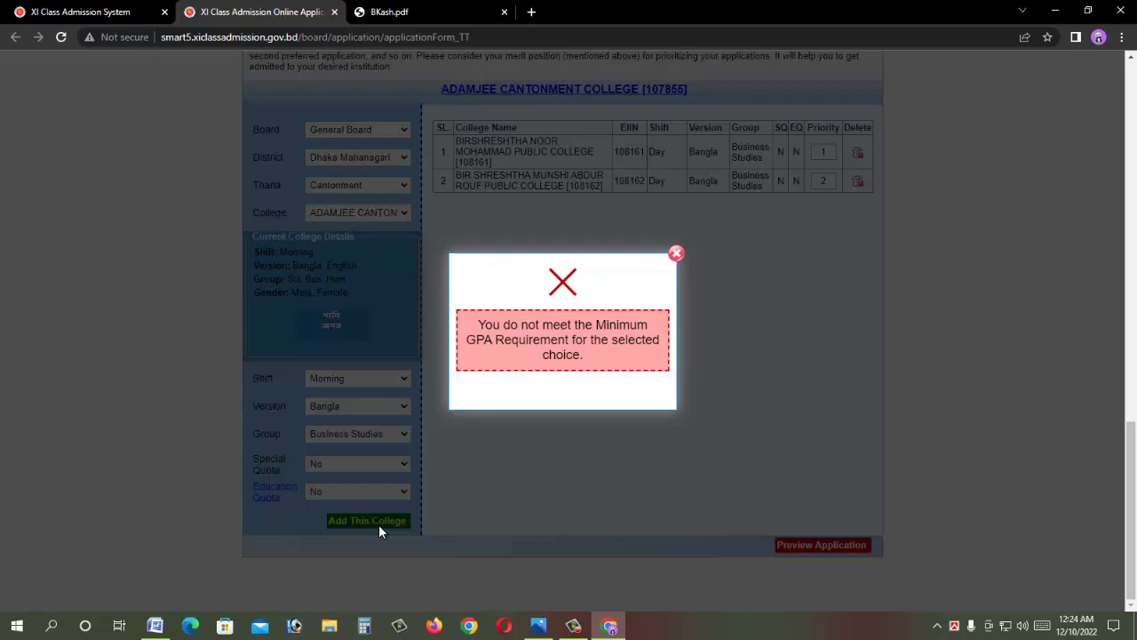
pyautogui.click(676, 253)
# Step: Select SHAHEED RAMIZ UDDIN CANTONMENT COLLEGE and add it with Morning, Bangla, Business Studies as priority 3
pyautogui.click(360, 213)
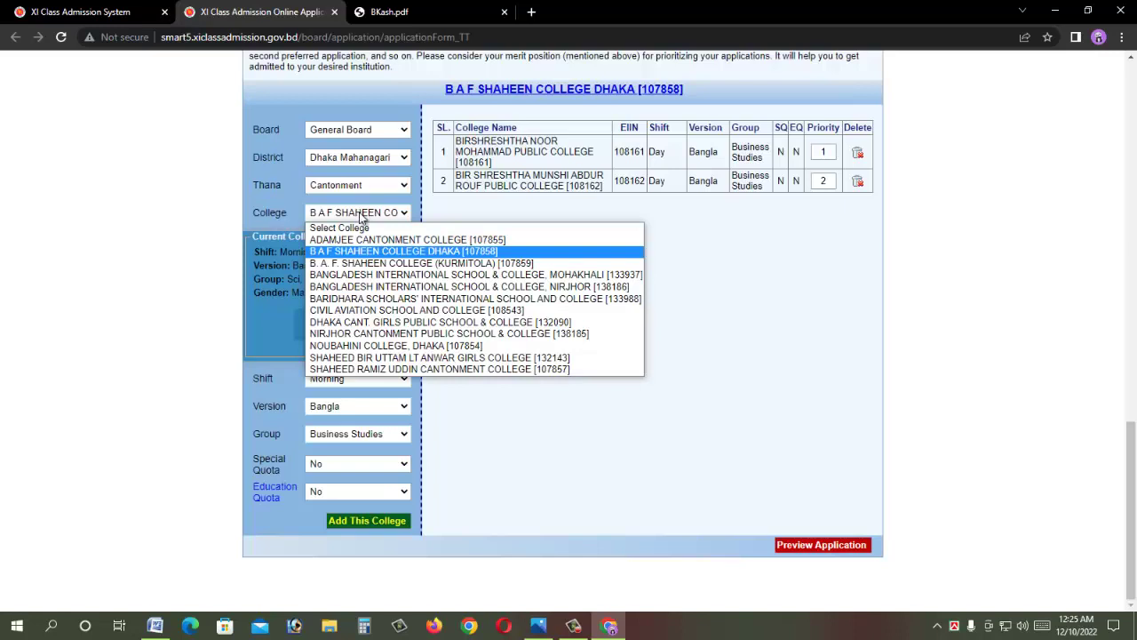
pyautogui.press('Down')
pyautogui.press('Down')
pyautogui.press('Down')
pyautogui.press('Down')
pyautogui.press('Down')
pyautogui.press('Down')
pyautogui.press('Down')
pyautogui.press('Down')
pyautogui.press('Down')
pyautogui.press('Down')
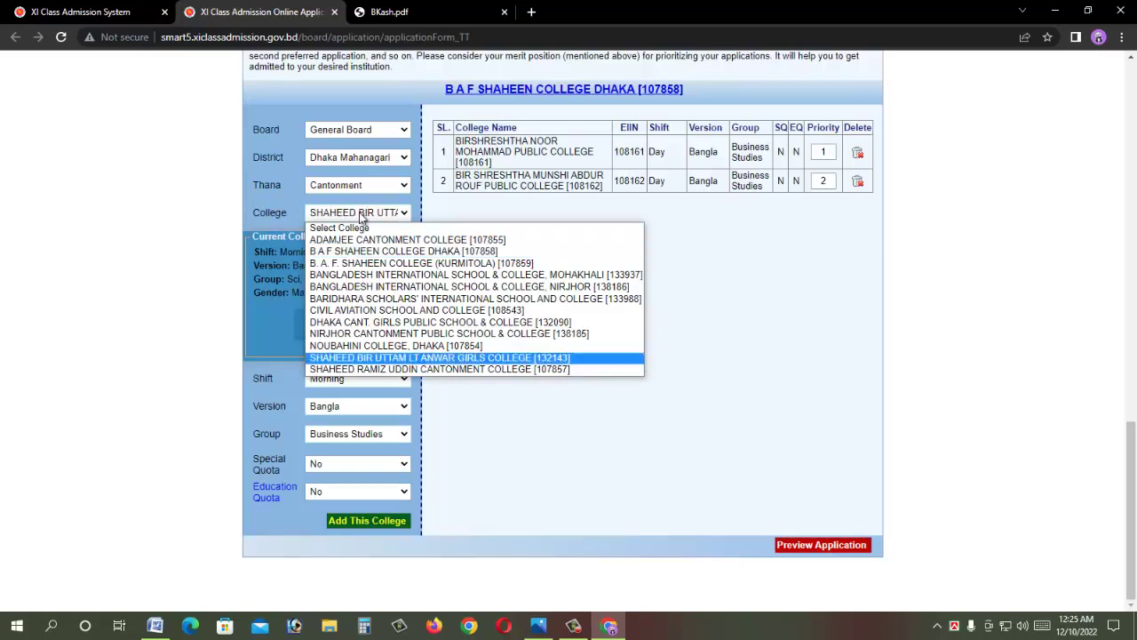
pyautogui.press('Return')
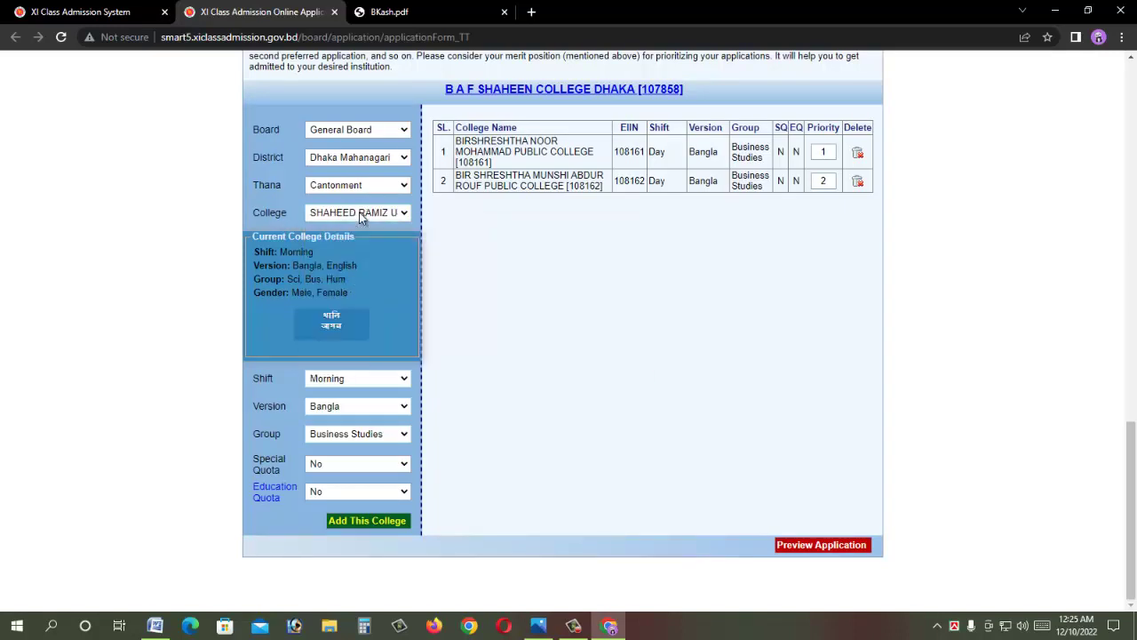
pyautogui.click(354, 379)
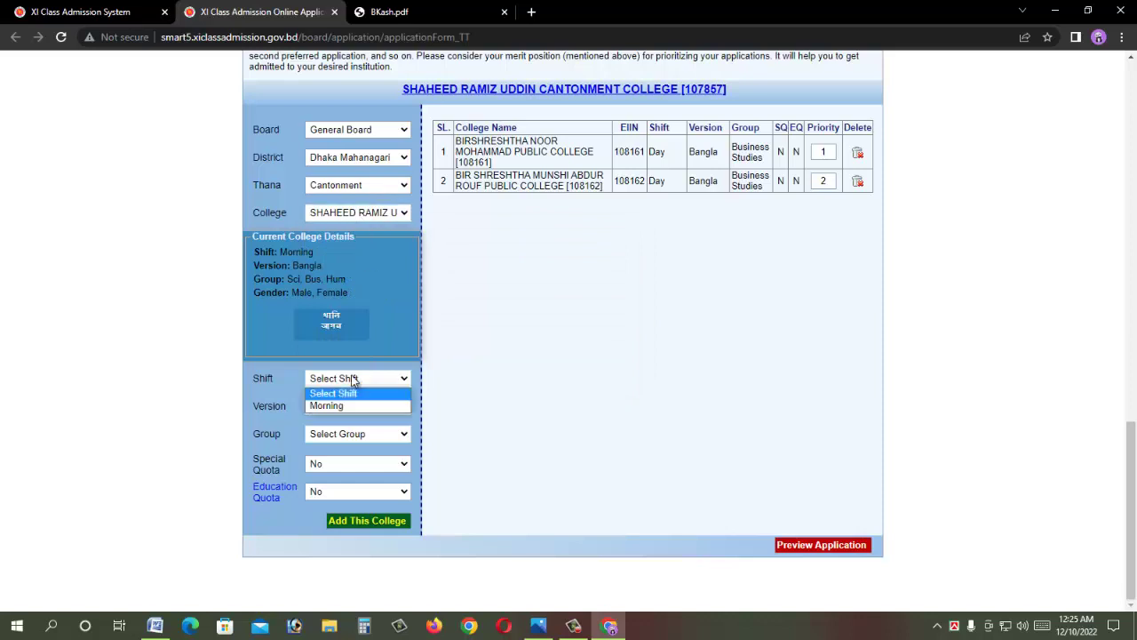
pyautogui.click(356, 405)
pyautogui.click(355, 406)
pyautogui.click(355, 433)
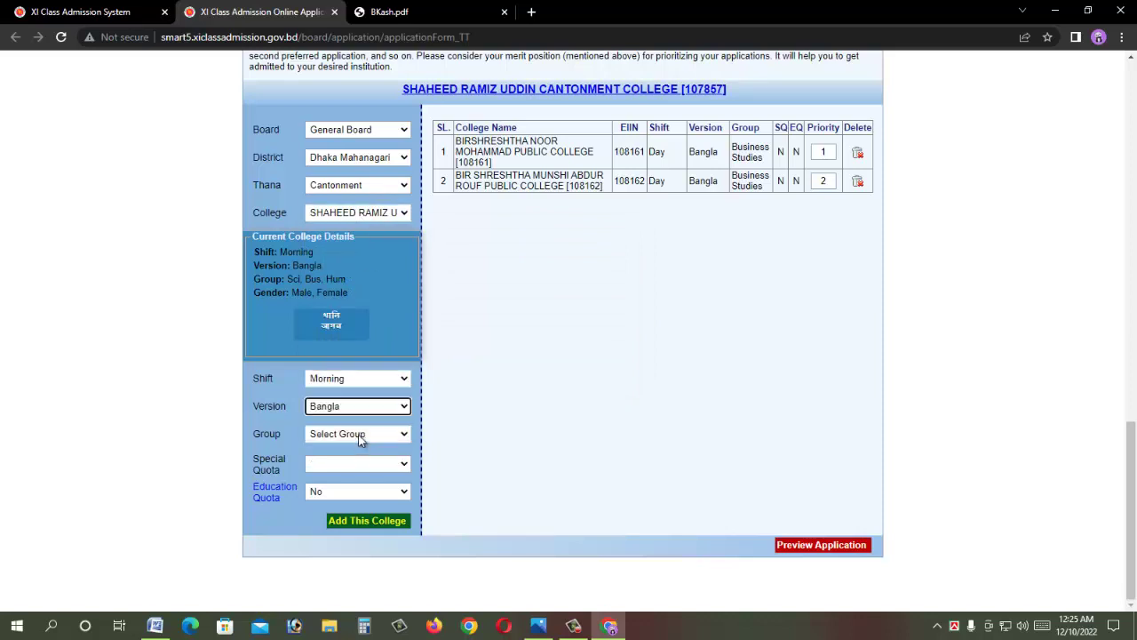
pyautogui.click(361, 435)
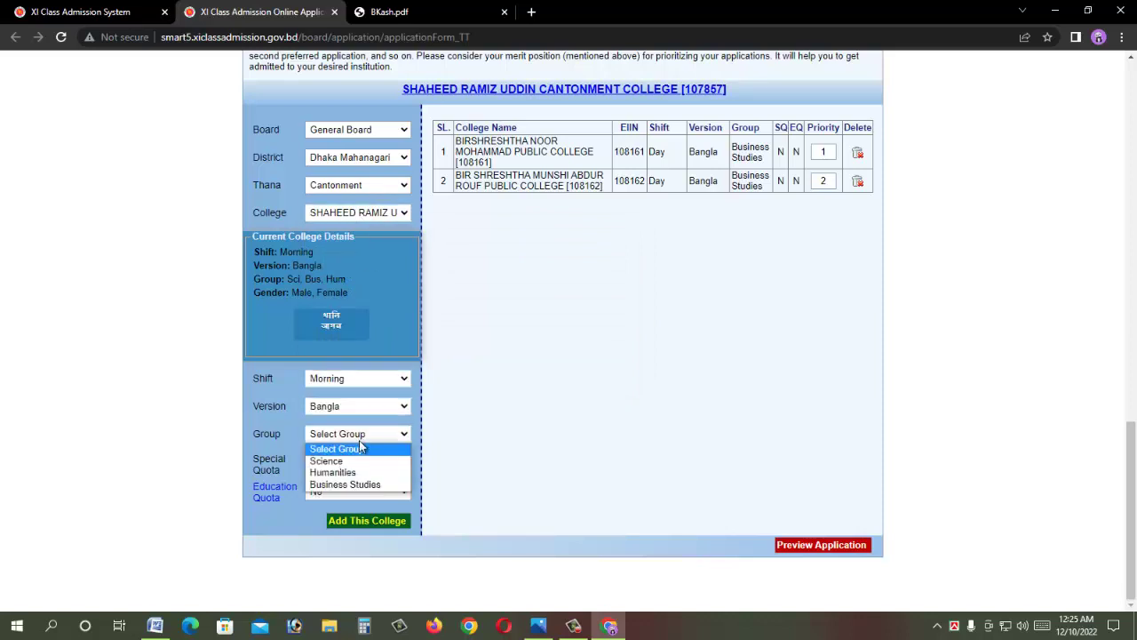
pyautogui.click(369, 484)
pyautogui.click(387, 520)
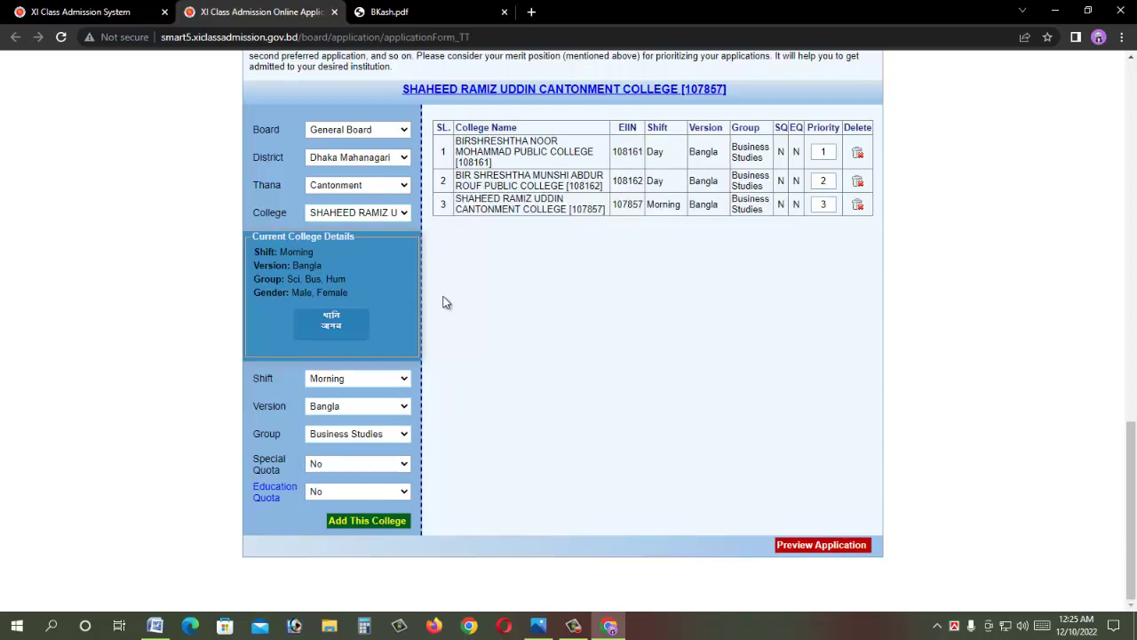
# Step: Select NIRJHOR CANTONMENT PUBLIC SCHOOL & COLLEGE and add it with Day, Bangla, Business Studies as priority 4
pyautogui.click(391, 217)
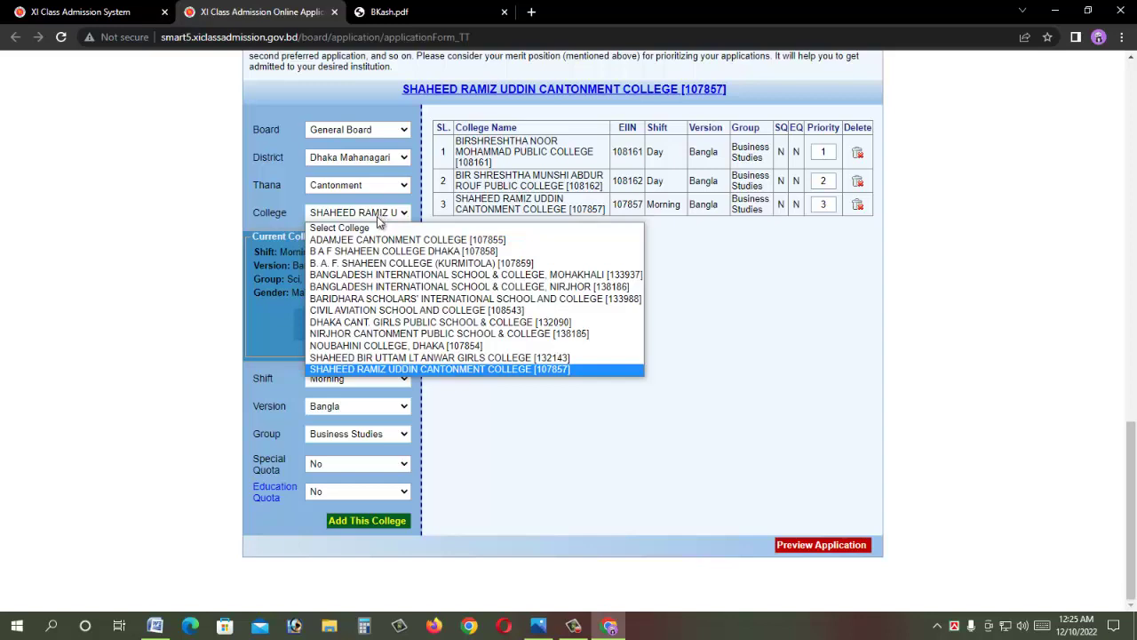
pyautogui.click(434, 334)
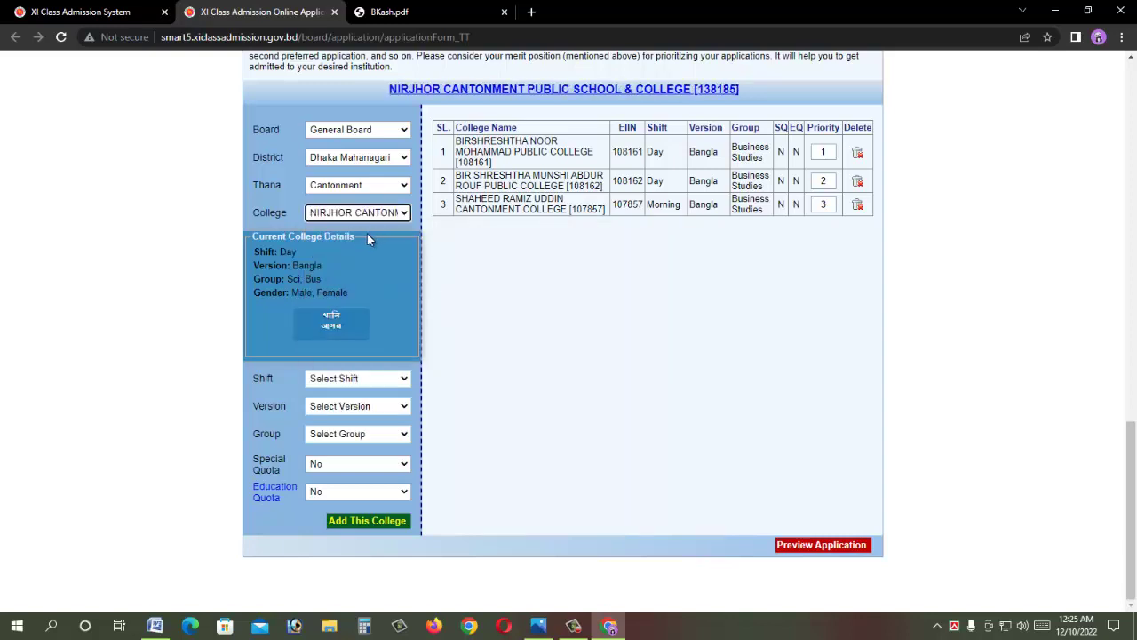
pyautogui.click(340, 379)
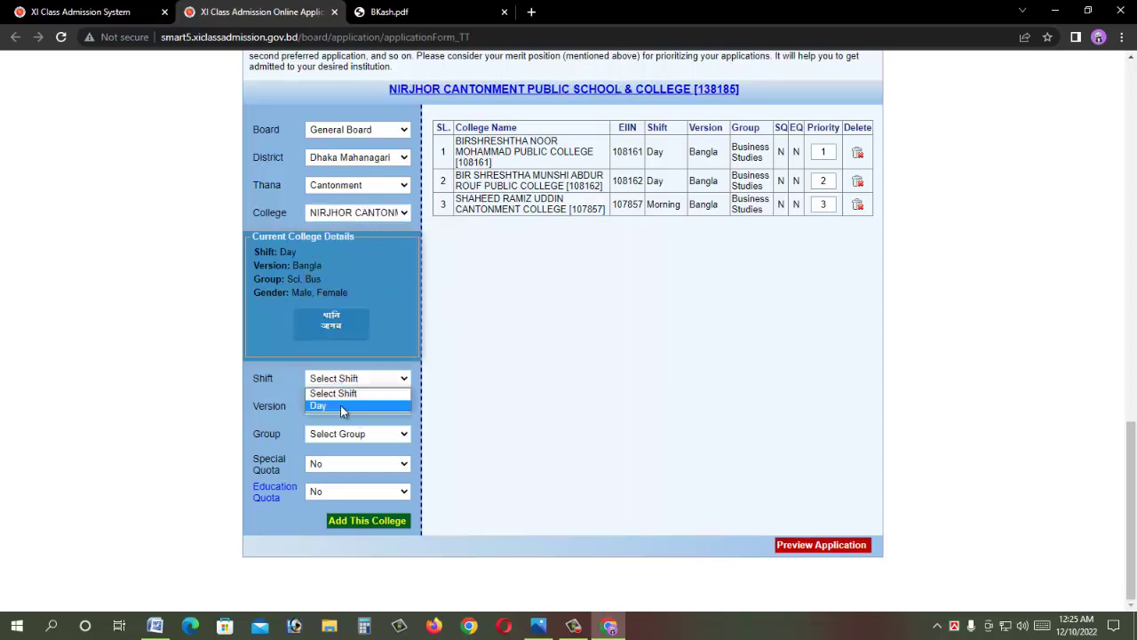
pyautogui.click(340, 405)
pyautogui.click(344, 408)
pyautogui.click(350, 435)
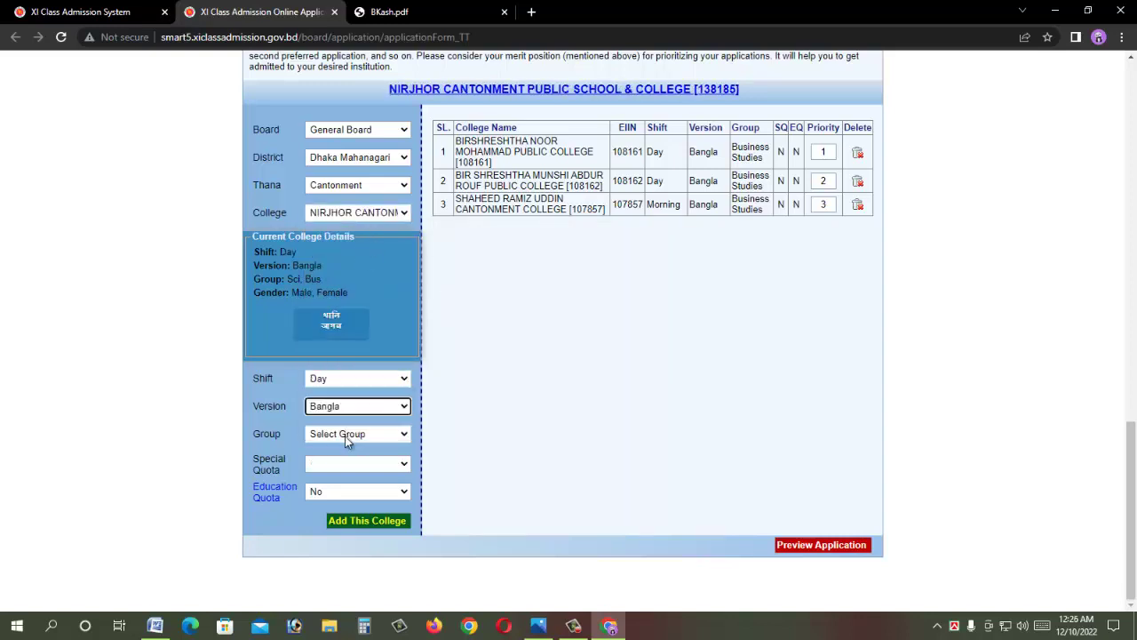
pyautogui.click(351, 435)
pyautogui.click(362, 474)
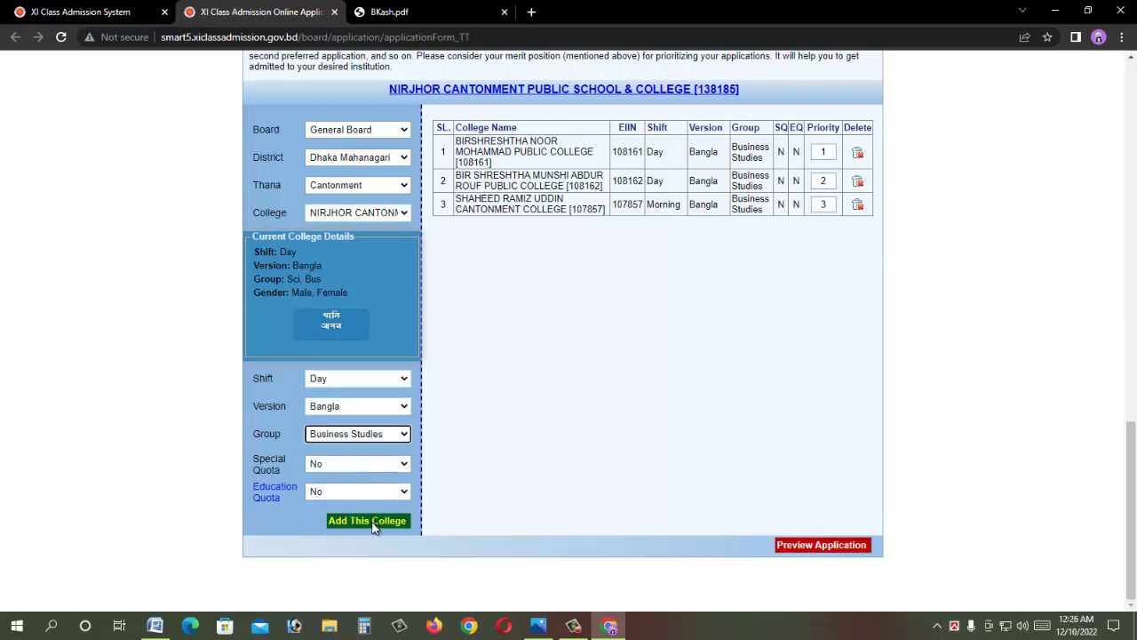
pyautogui.click(371, 520)
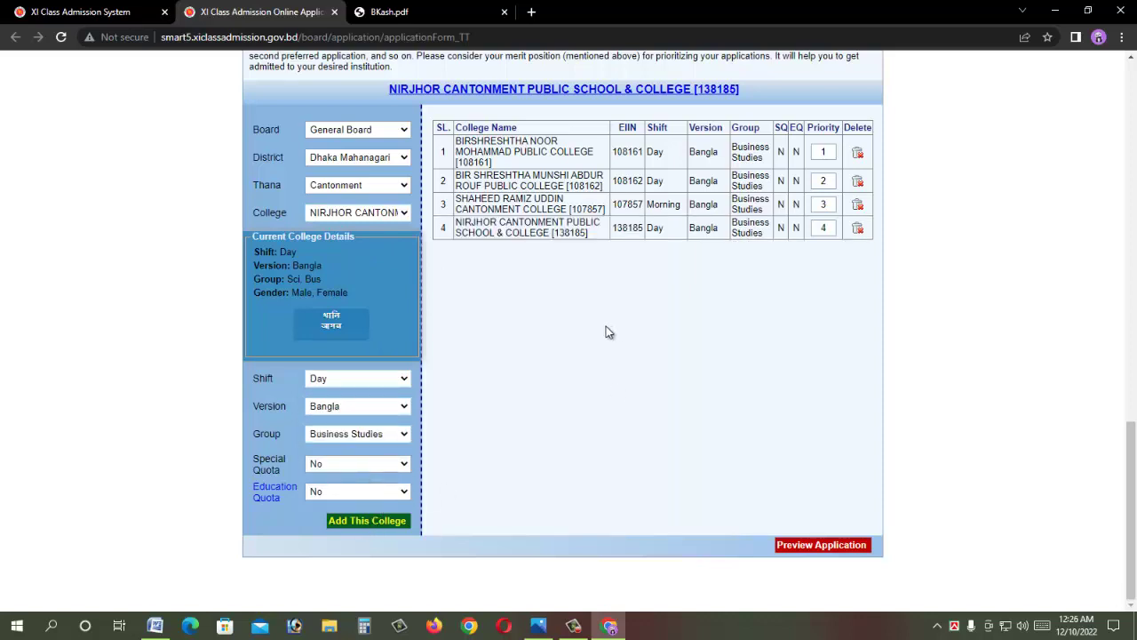
pyautogui.click(357, 186)
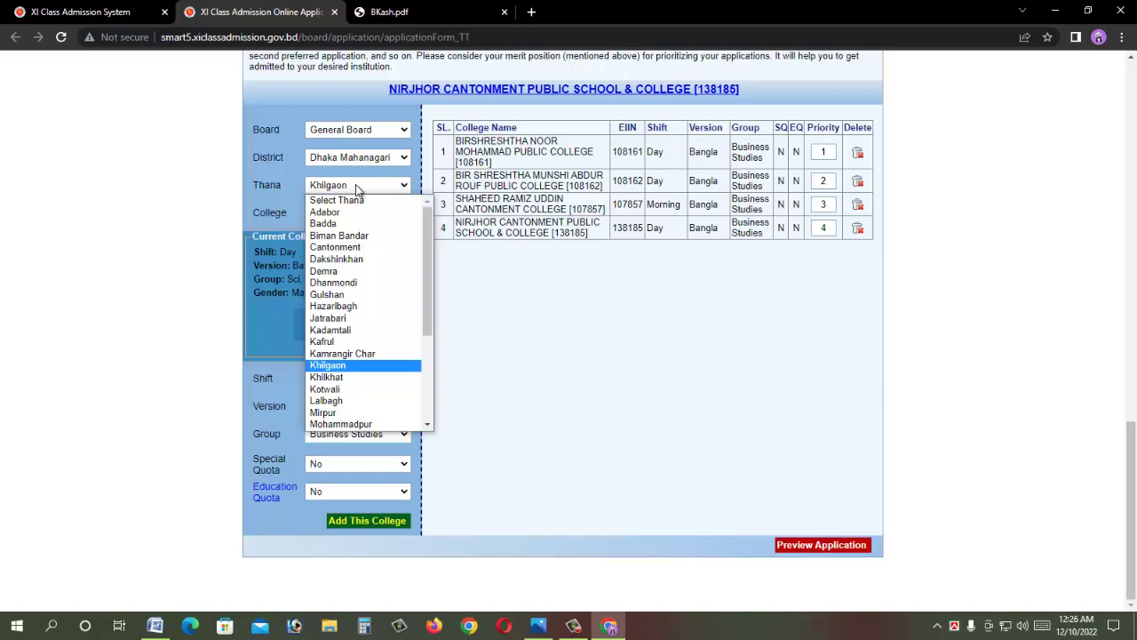
# Step: Set Thana to Demra and College to Dr. Mahbubur Rahman Mollah College
pyautogui.write('de')
pyautogui.press('Return')
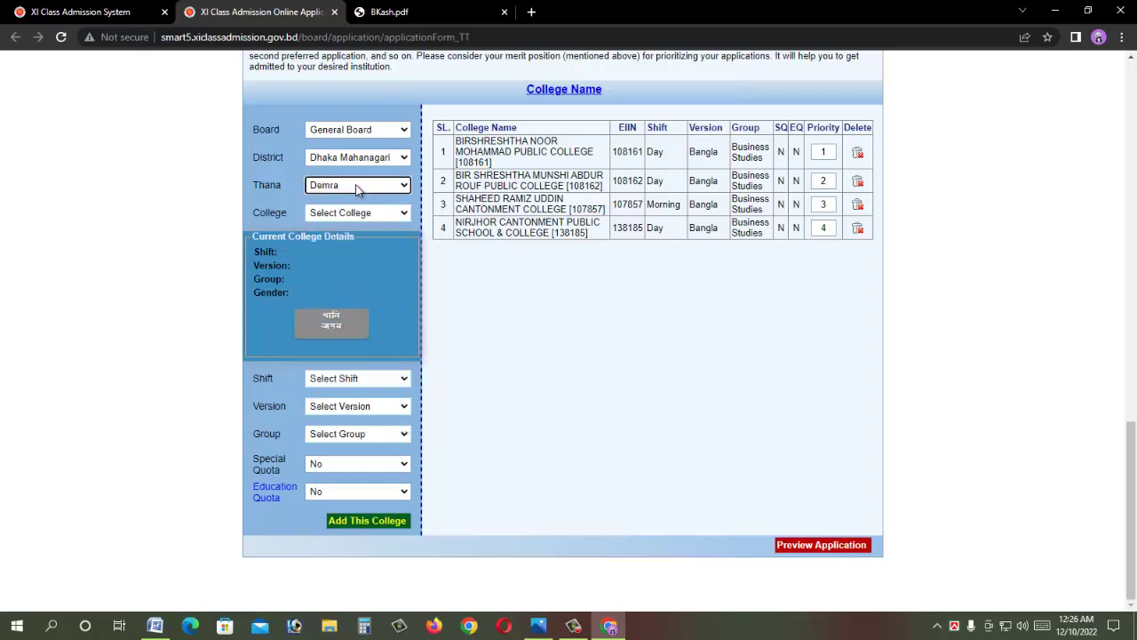
pyautogui.click(348, 214)
pyautogui.write('demra i')
pyautogui.press('Down')
pyautogui.press('Down')
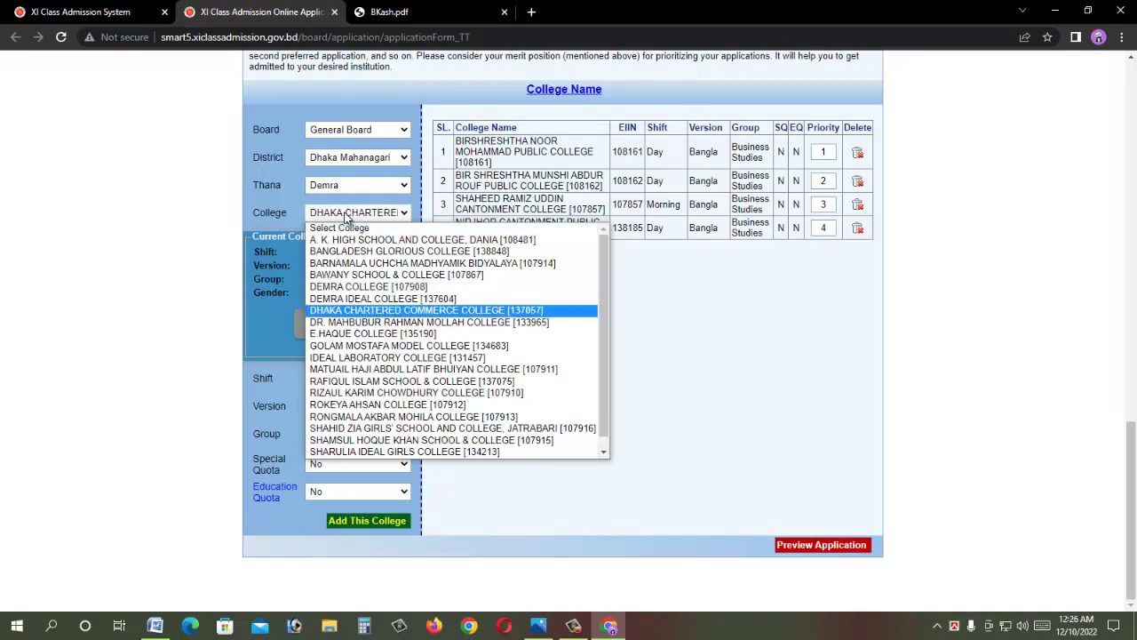
pyautogui.press('Return')
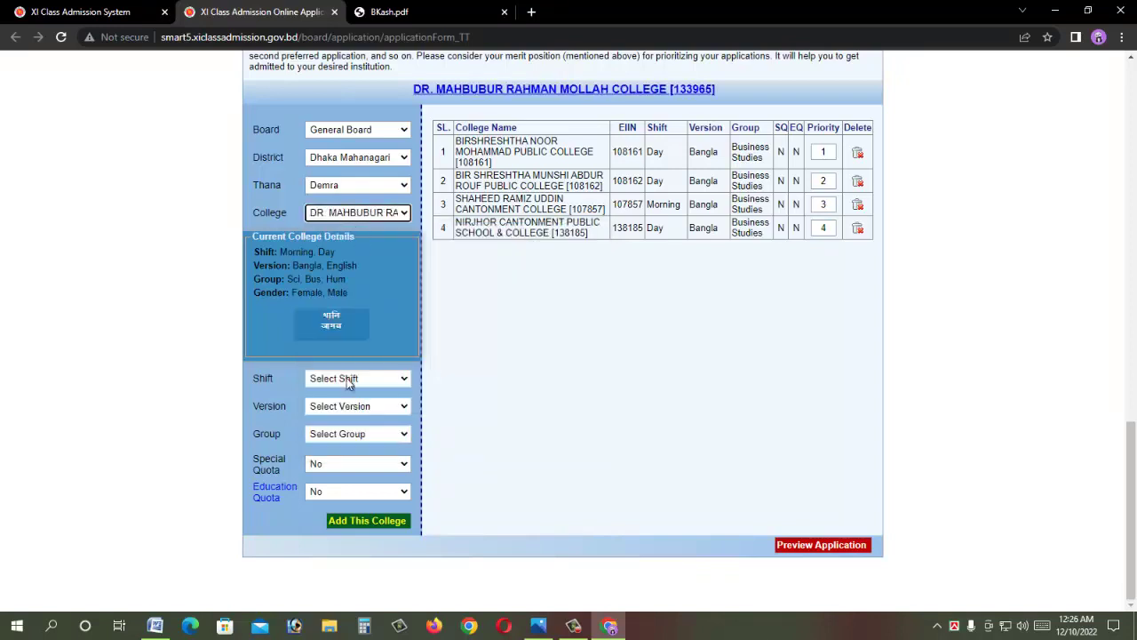
# Step: Try adding it with Morning, Bangla, Business Studies, then dismiss the not-valid choice error
pyautogui.click(347, 379)
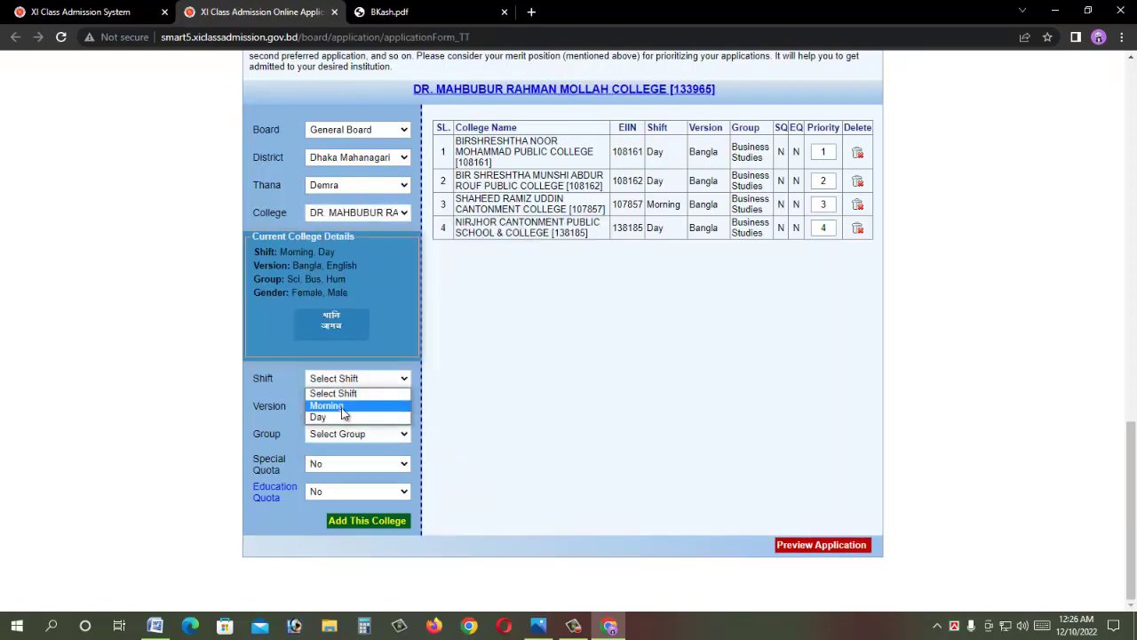
pyautogui.click(343, 405)
pyautogui.click(342, 406)
pyautogui.click(349, 433)
pyautogui.click(355, 434)
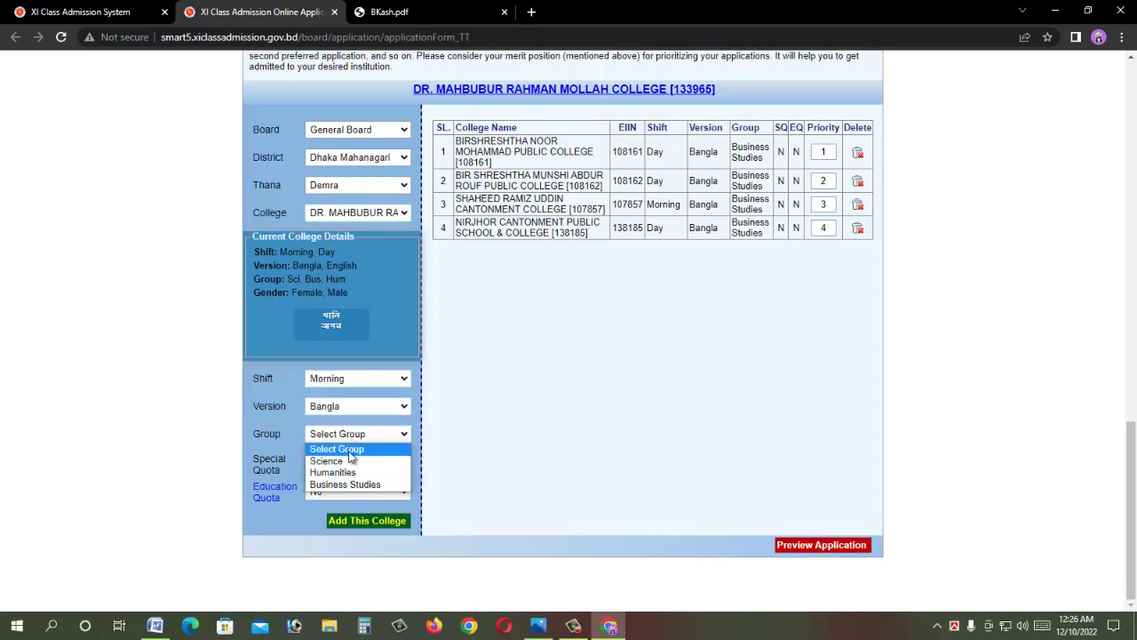
pyautogui.click(357, 485)
pyautogui.click(386, 521)
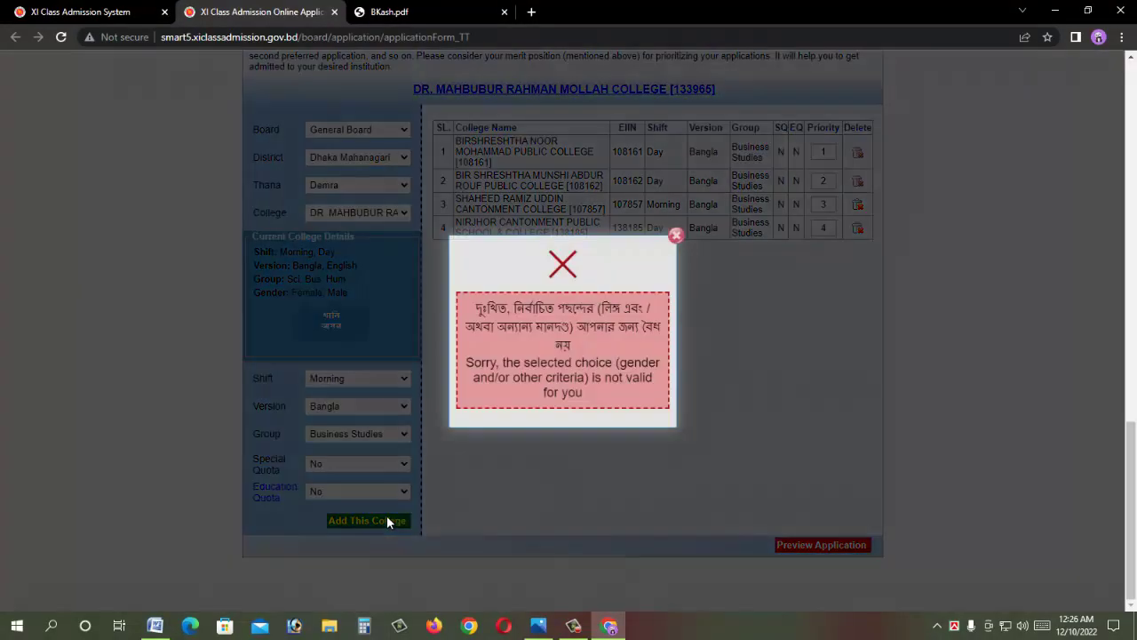
pyautogui.click(675, 236)
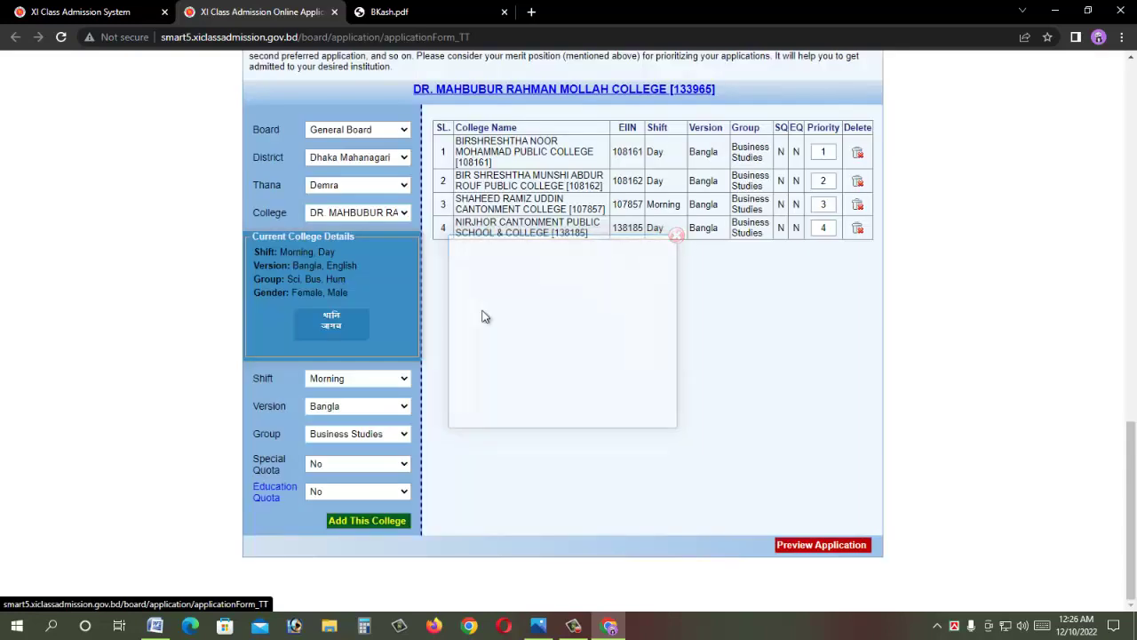
# Step: Add the college as the fifth choice with Day shift, Bangla version, Business Studies group
pyautogui.click(334, 379)
pyautogui.click(338, 407)
pyautogui.click(334, 380)
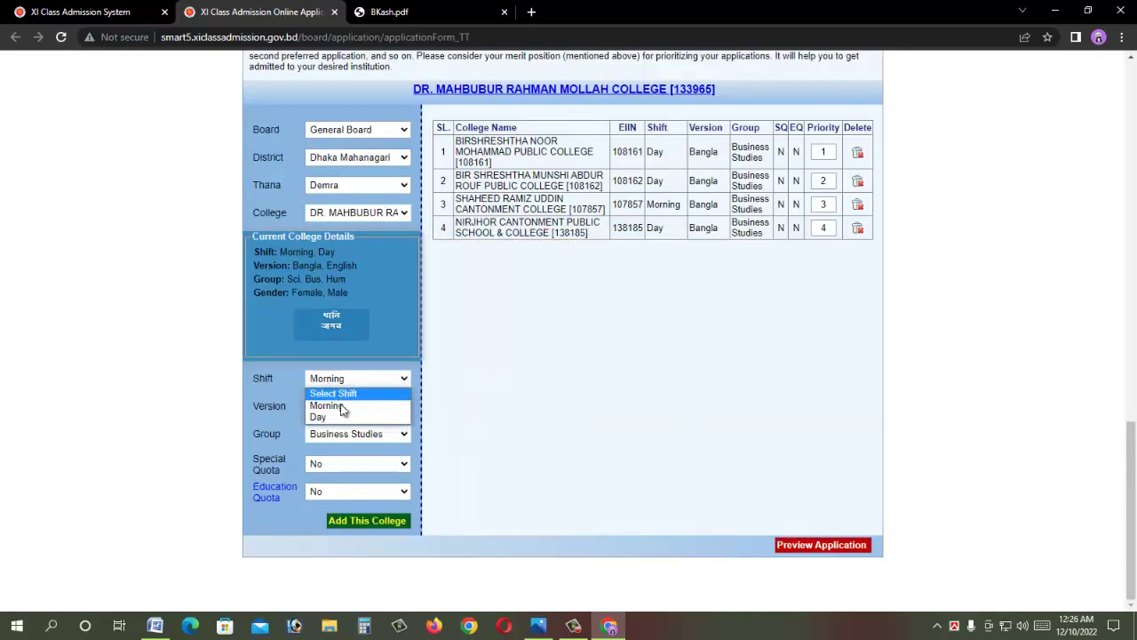
pyautogui.click(338, 416)
pyautogui.click(338, 409)
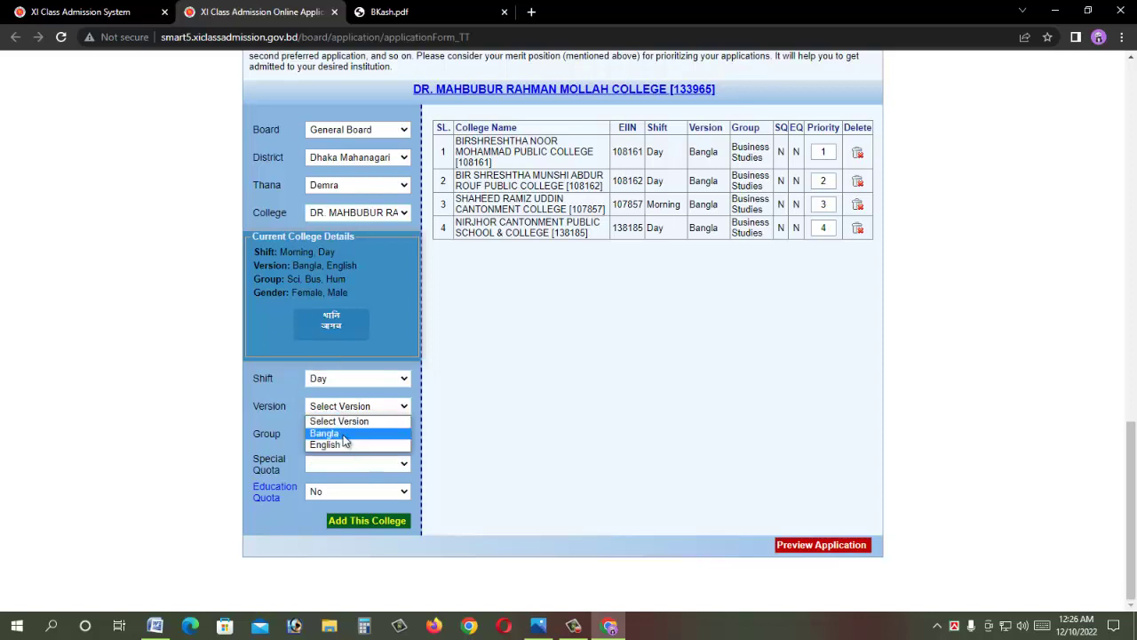
pyautogui.click(342, 433)
pyautogui.click(347, 435)
pyautogui.click(352, 484)
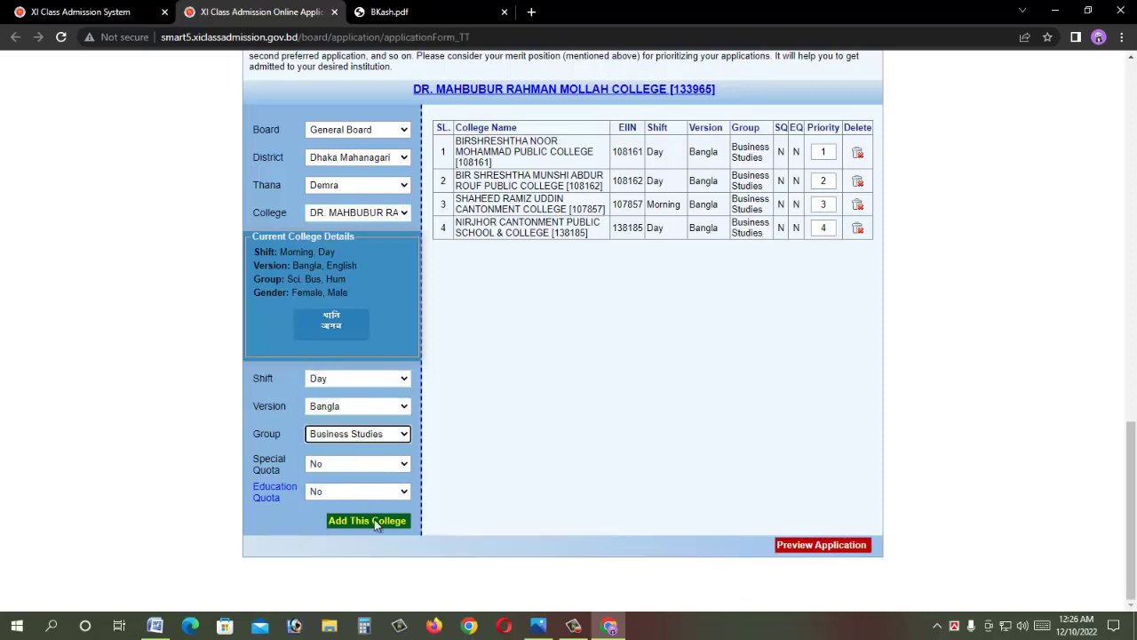
pyautogui.click(374, 520)
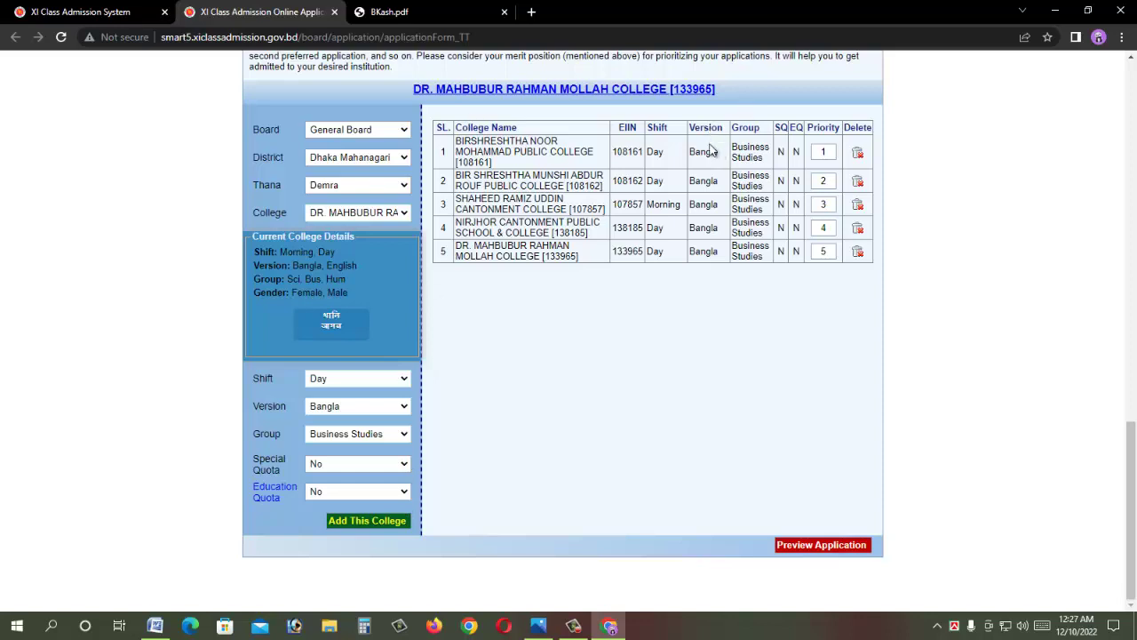
pyautogui.moveTo(709, 167); pyautogui.dragTo(710, 217)
pyautogui.click(710, 231)
# Step: Preview the application and scroll to see all five selected colleges and priorities
pyautogui.click(818, 545)
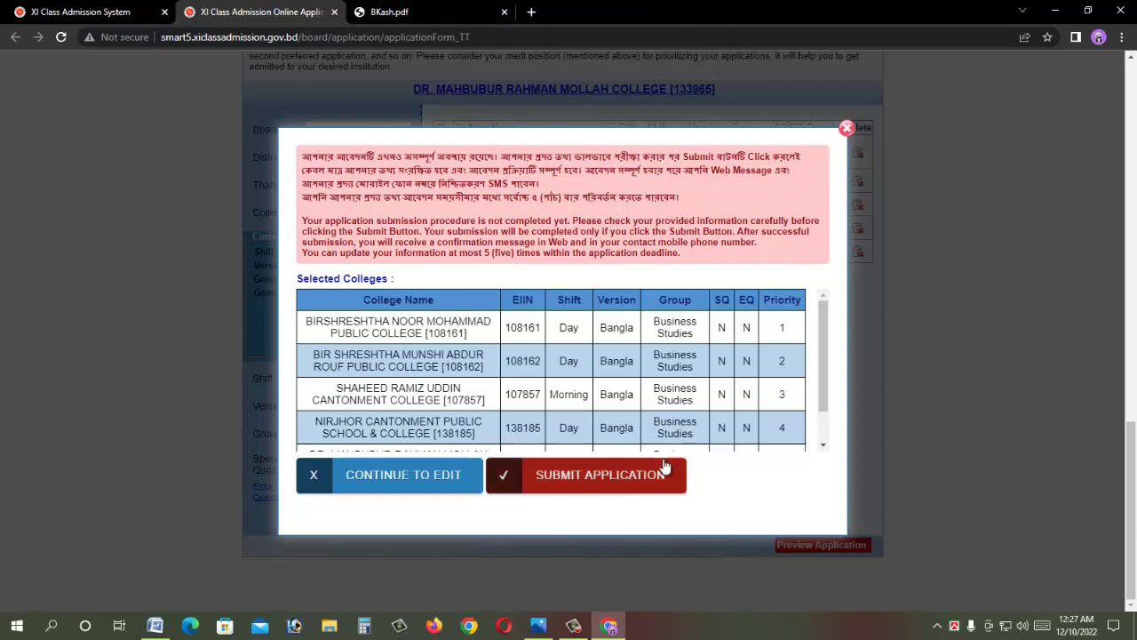
pyautogui.scroll(-1, 750, 353)
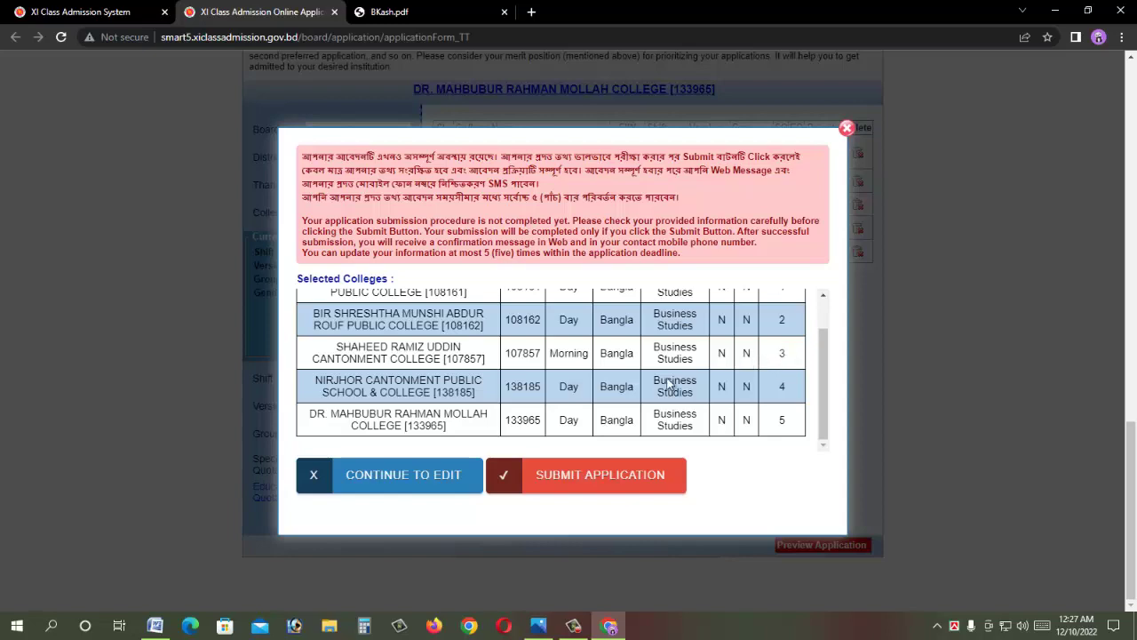
# Step: Submit the application with its five college choices from the preview dialog
pyautogui.click(586, 483)
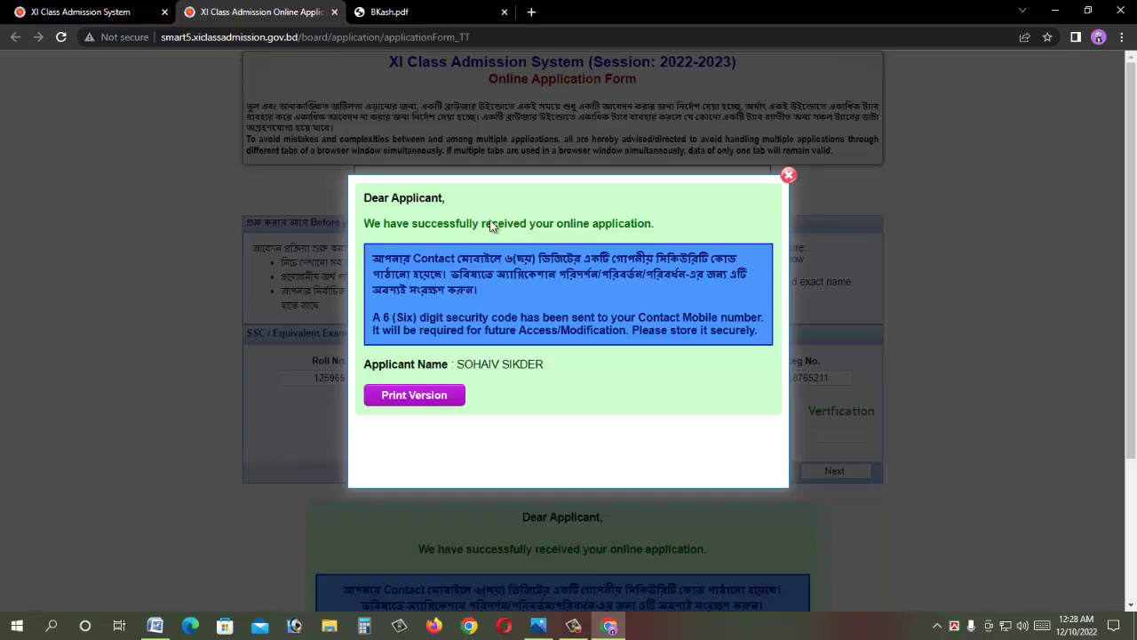
# Step: Print the applicant copy's choice list to a file and return to the confirmation page
pyautogui.click(425, 397)
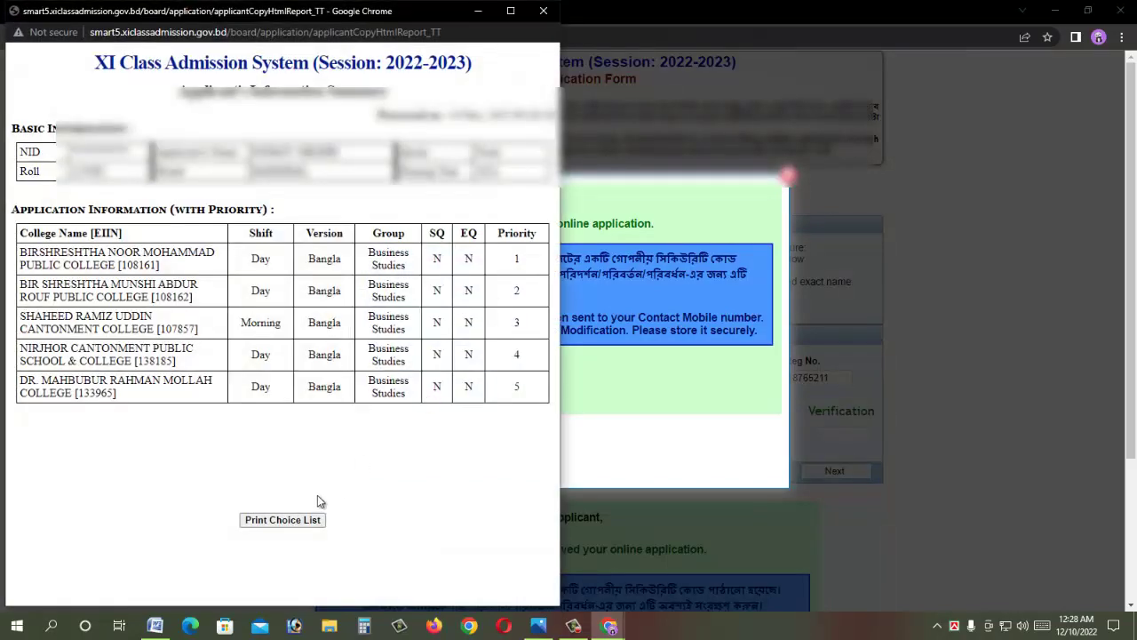
pyautogui.click(312, 517)
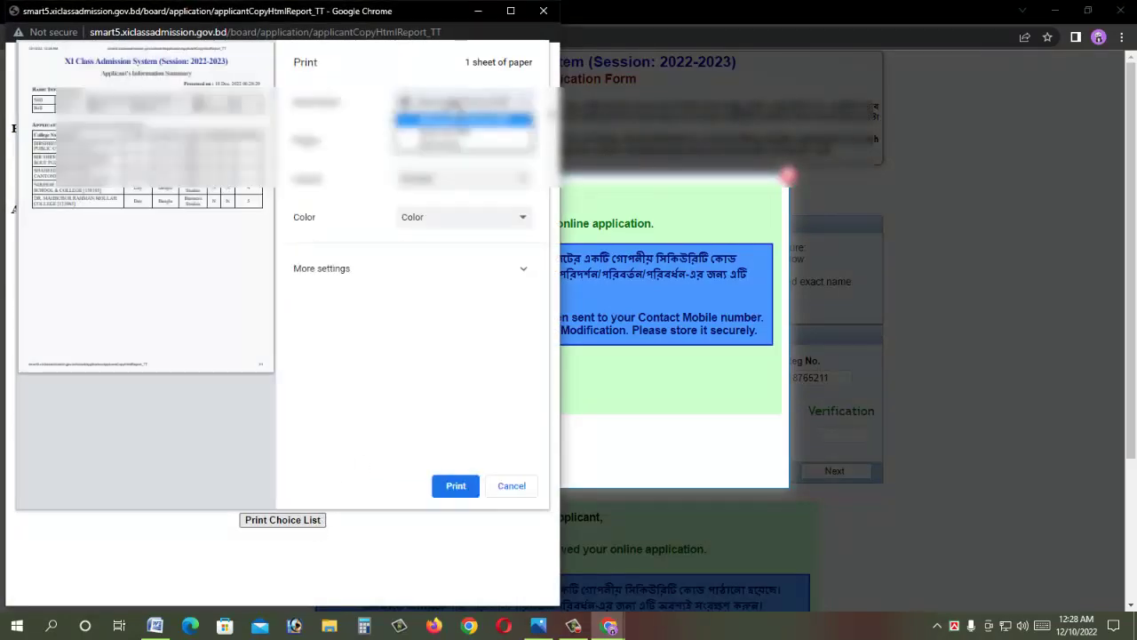
pyautogui.click(455, 486)
pyautogui.press('Return')
pyautogui.click(749, 319)
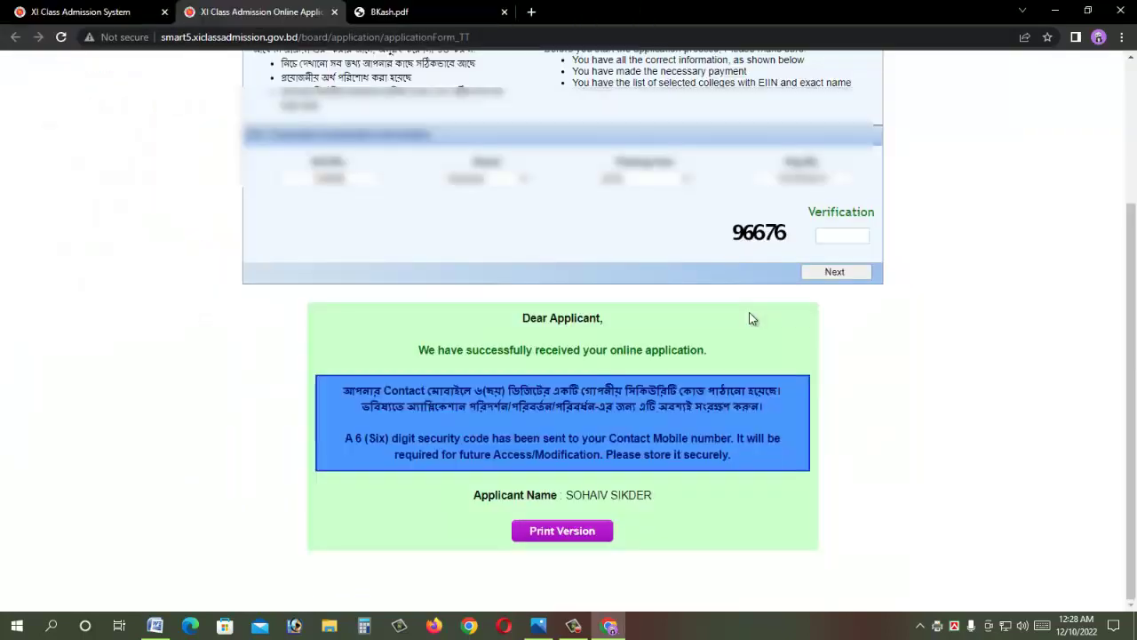